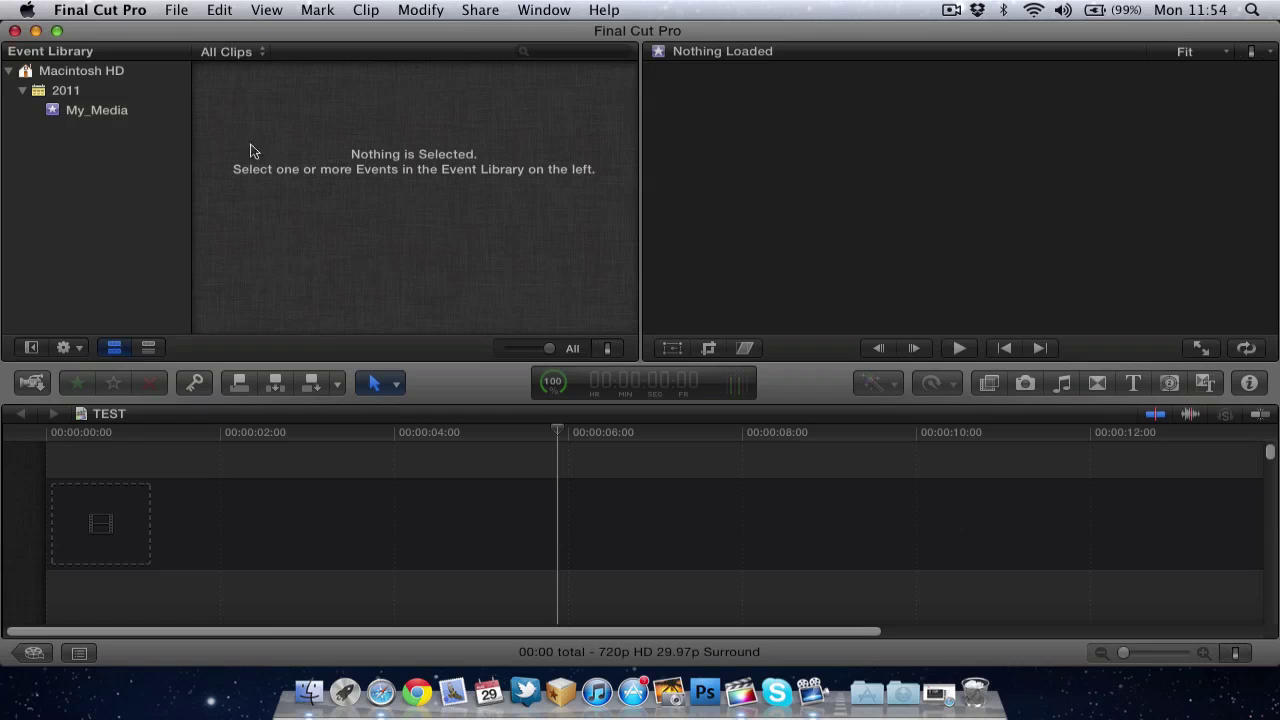
# Preview the Appscreencast_Intro clip in My_Media, stepping frame by frame with the arrow keys, then reselect it.
pyautogui.click(109, 113)
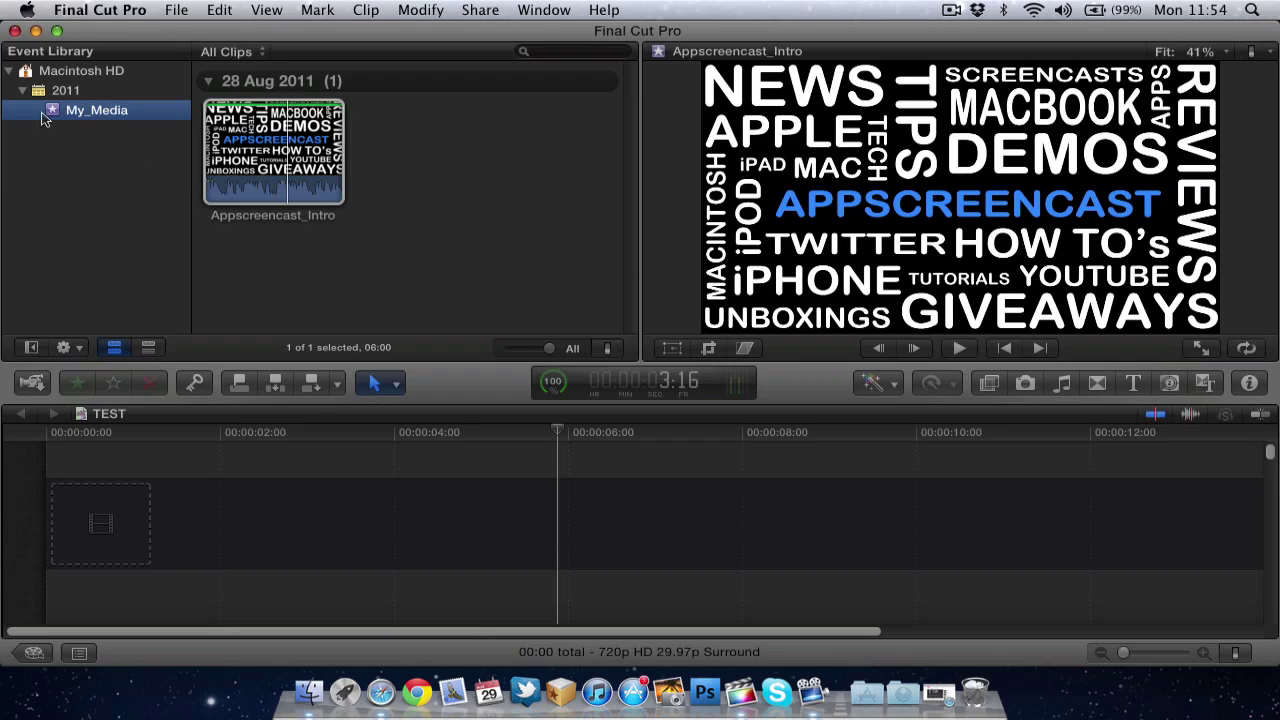
pyautogui.click(262, 150)
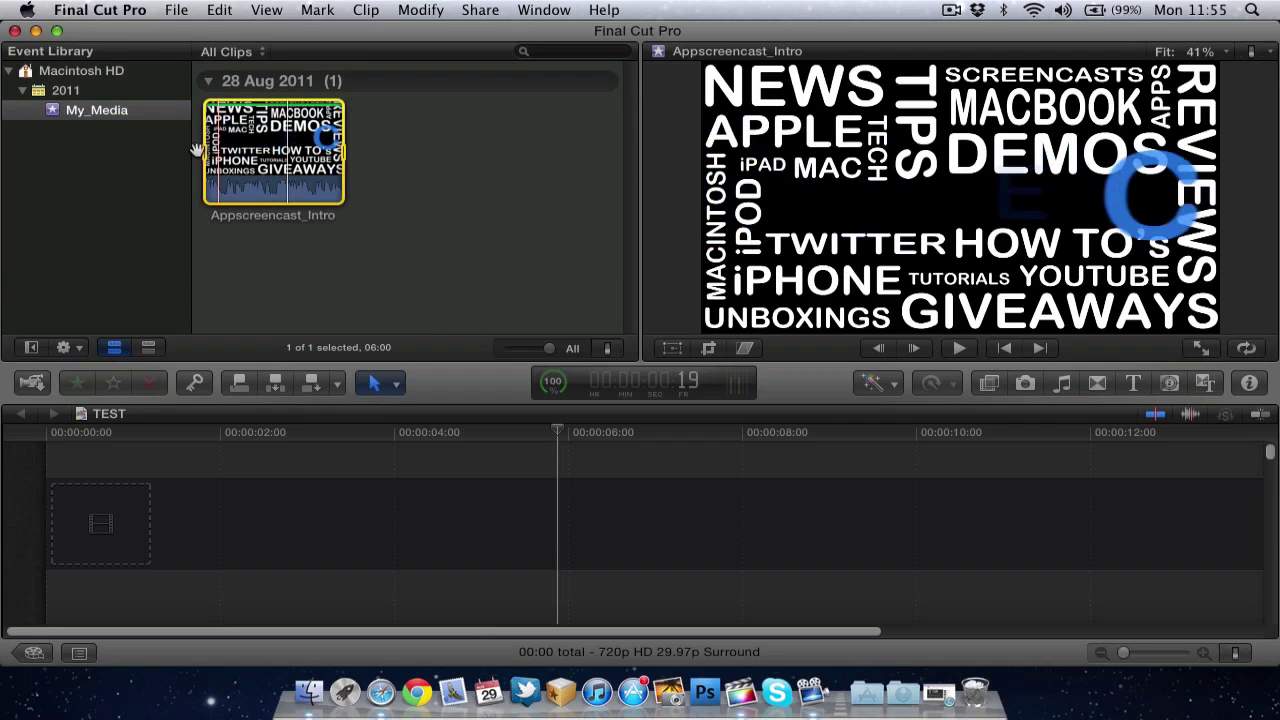
pyautogui.click(527, 143)
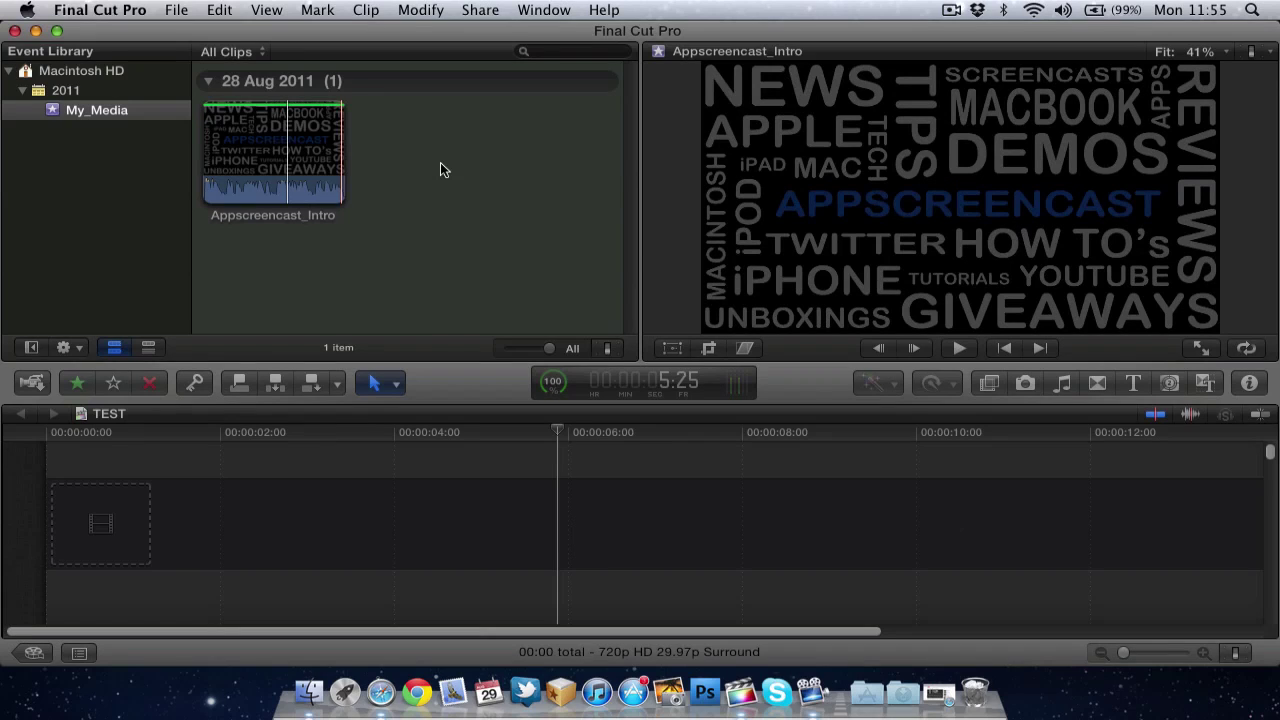
pyautogui.press('Left')
pyautogui.press('Left')
pyautogui.press('Left')
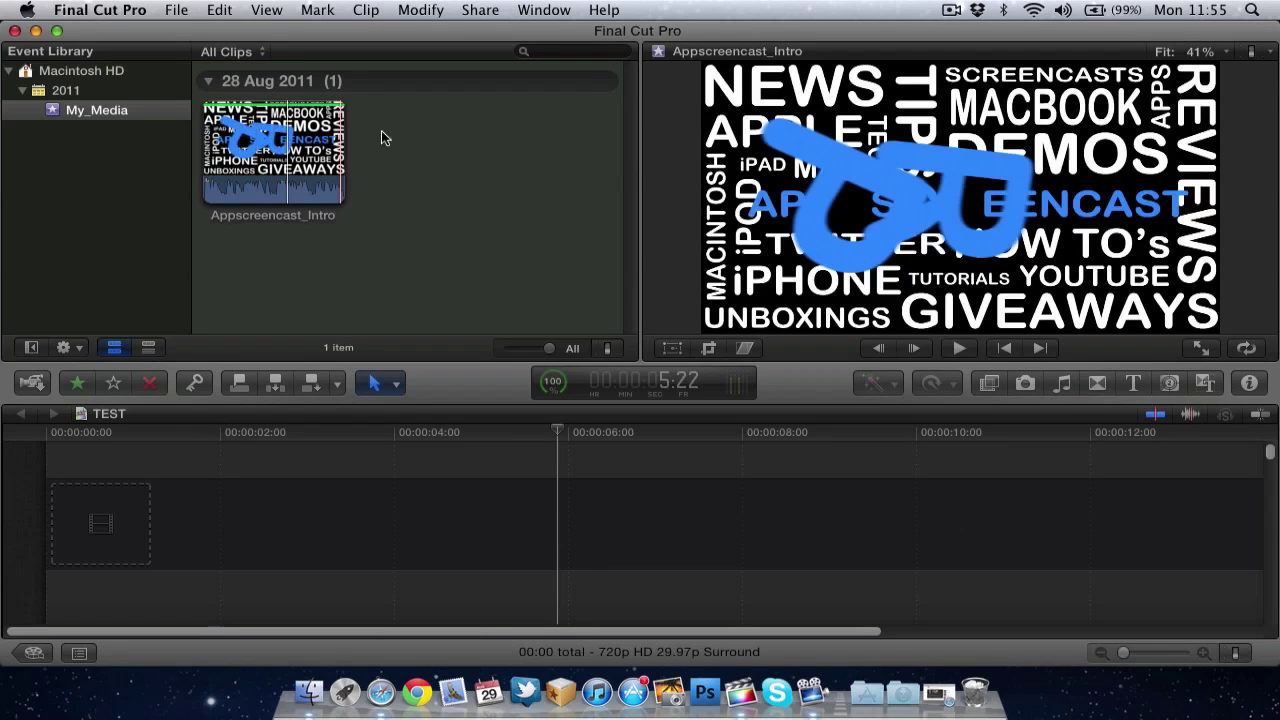
pyautogui.press('Right')
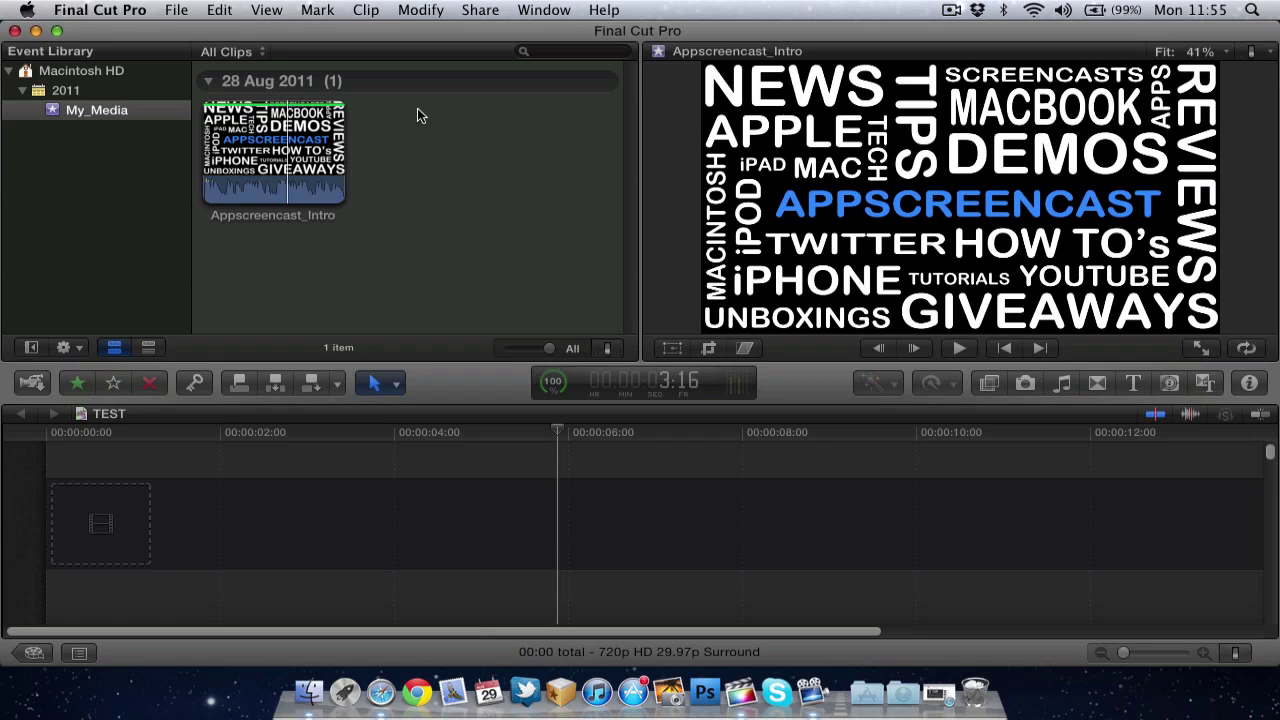
pyautogui.click(262, 148)
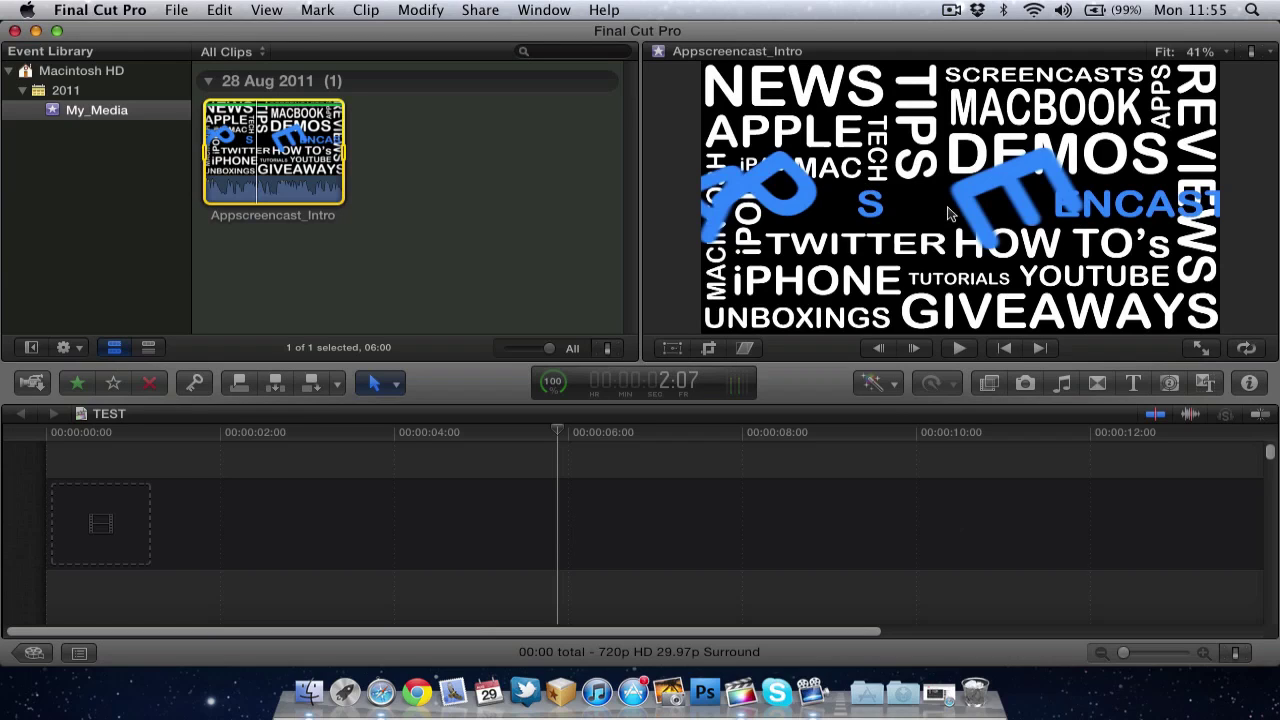
# Play the Appscreencast_Intro clip in full-screen view.
pyautogui.click(1210, 343)
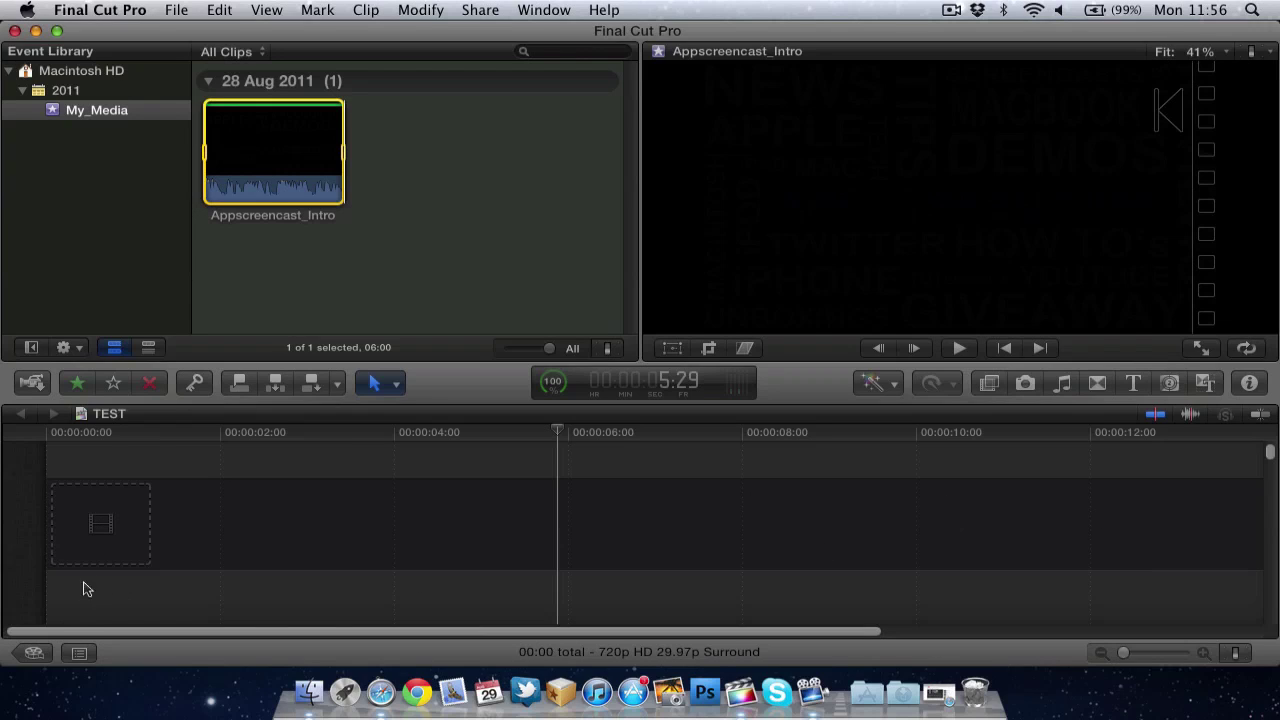
# Show the Project Library, cancel the New Project sheet, and reopen the empty TEST timeline.
pyautogui.click(33, 653)
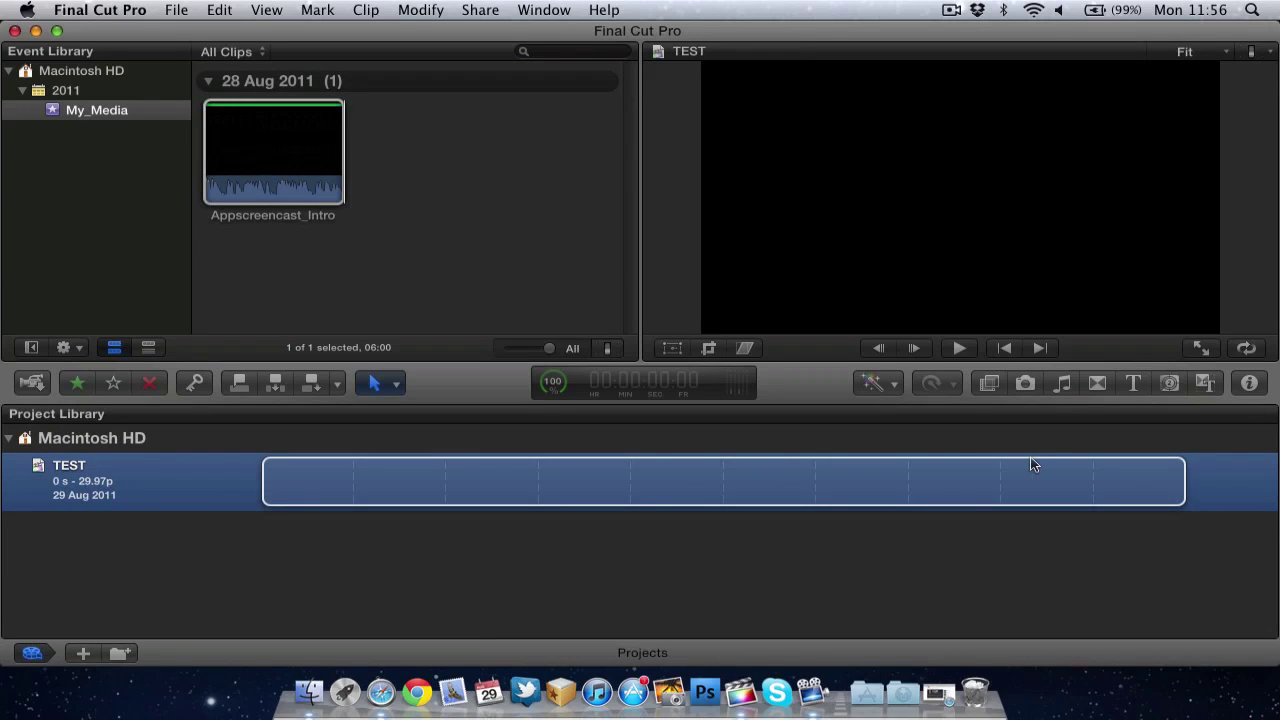
pyautogui.click(83, 652)
pyautogui.click(771, 258)
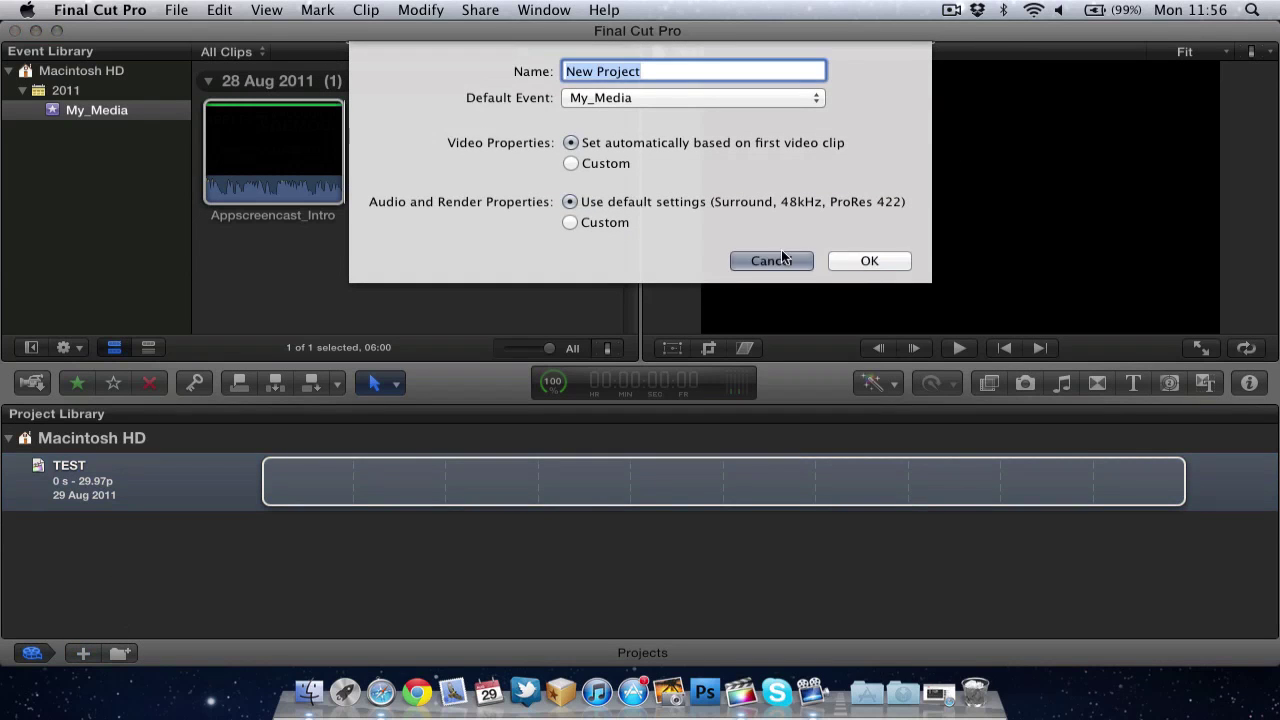
pyautogui.click(30, 656)
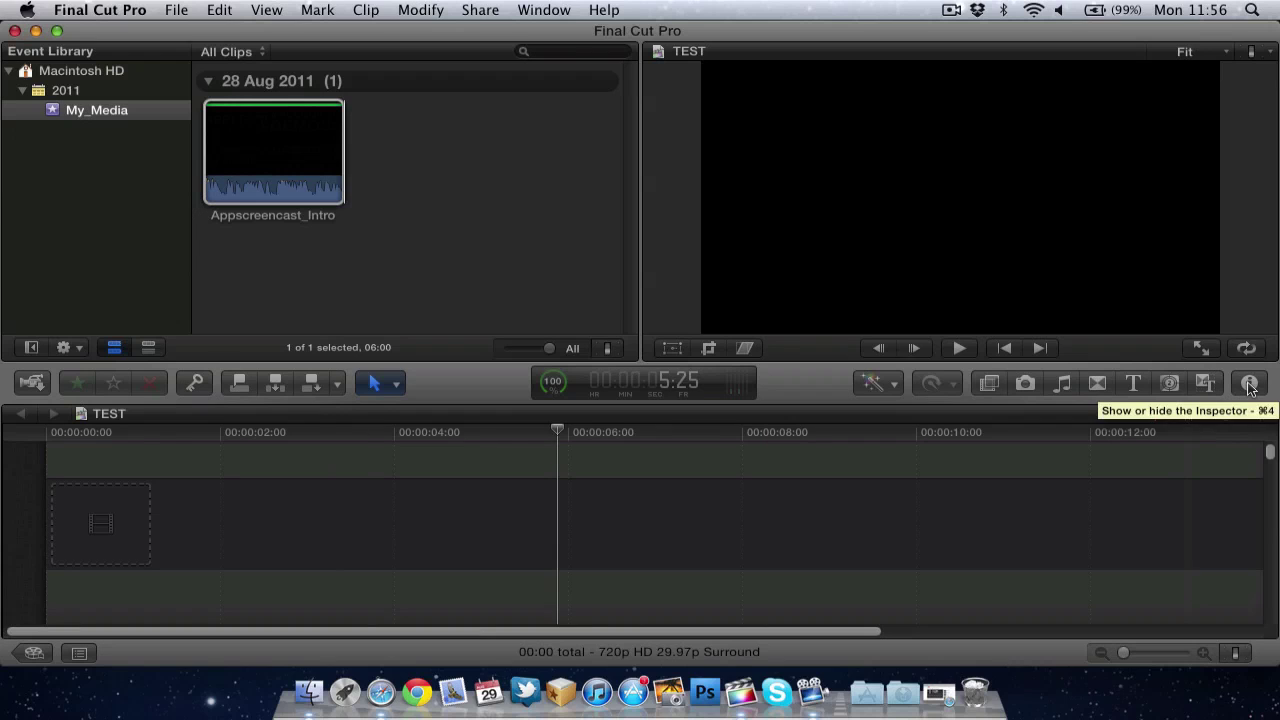
pyautogui.click(1249, 385)
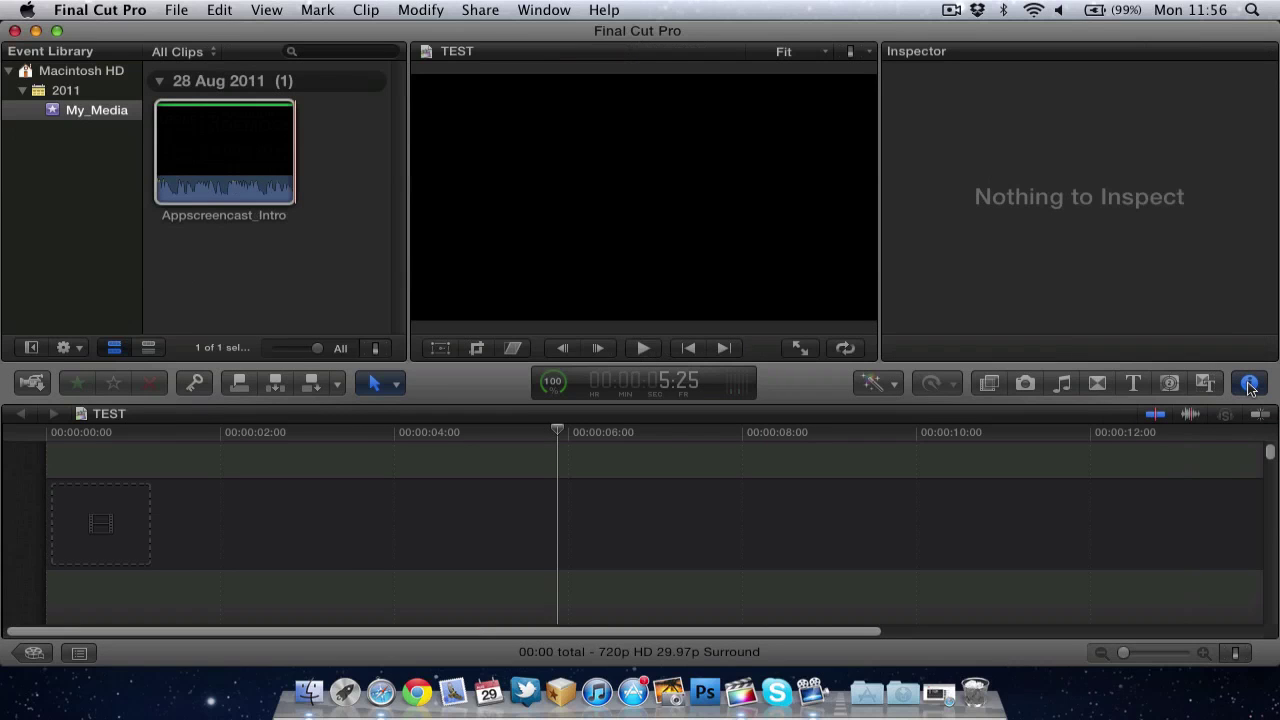
pyautogui.click(211, 144)
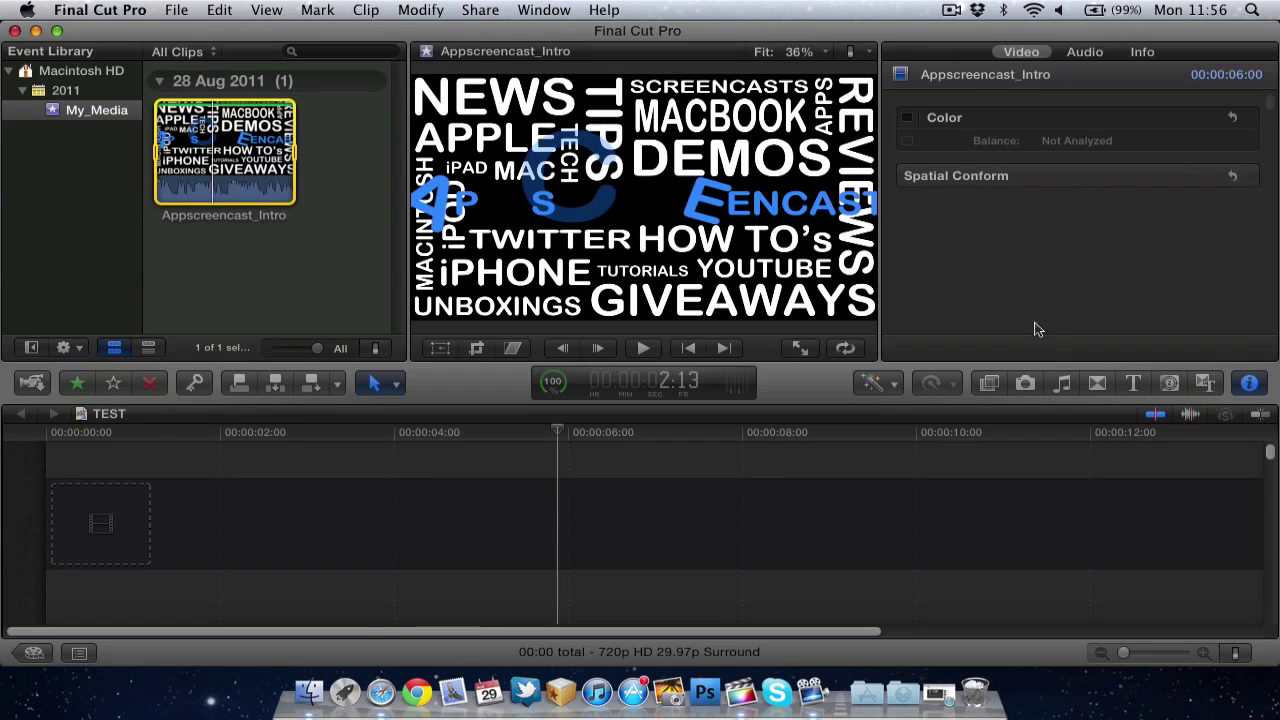
pyautogui.click(1250, 384)
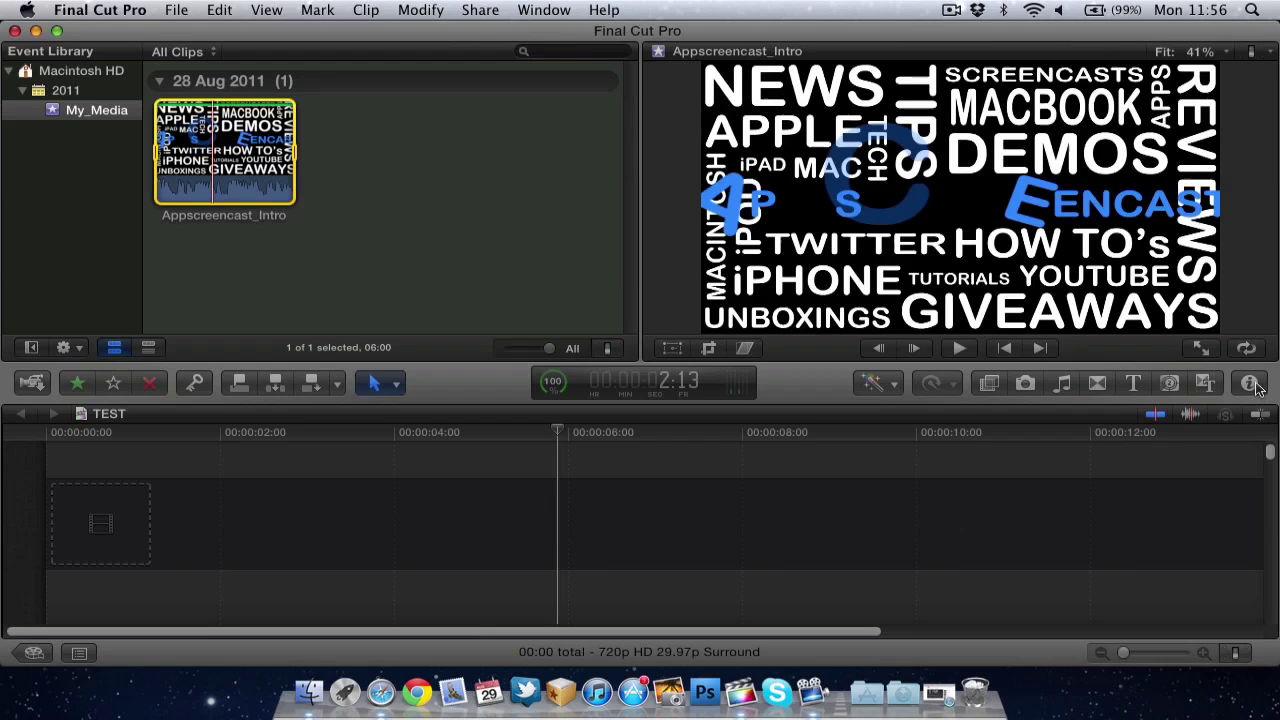
pyautogui.click(1250, 384)
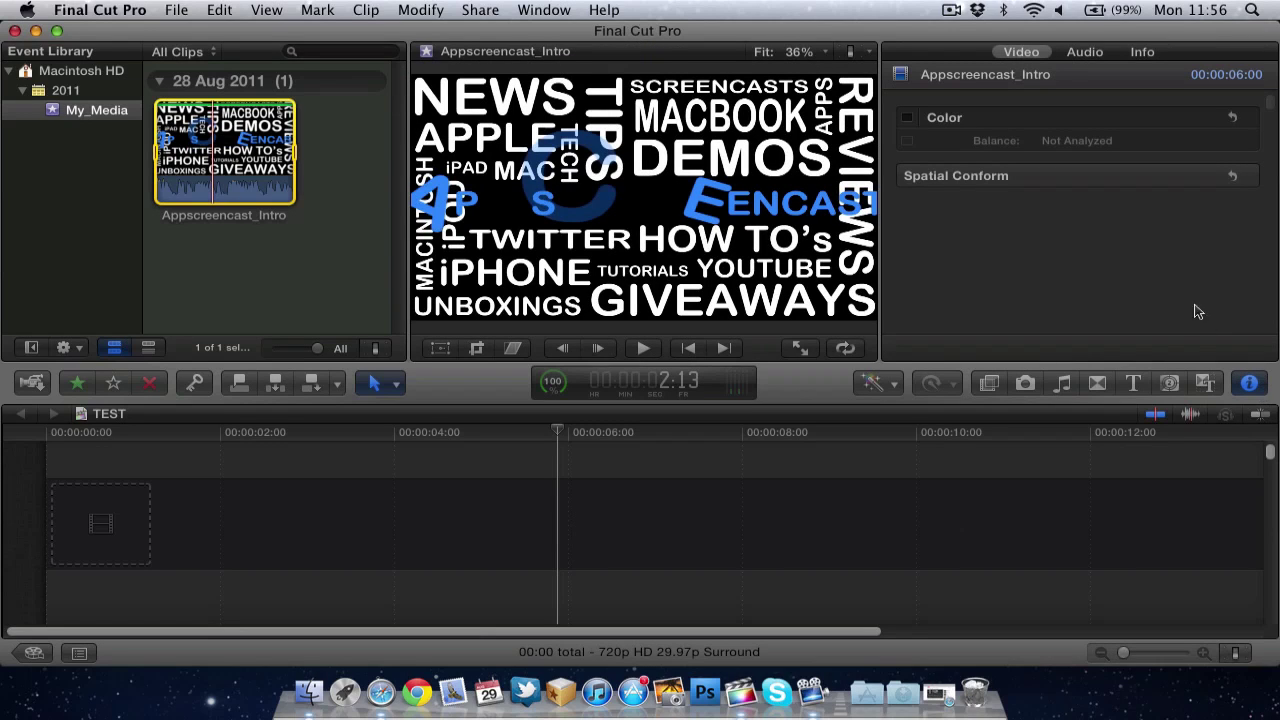
pyautogui.click(1021, 52)
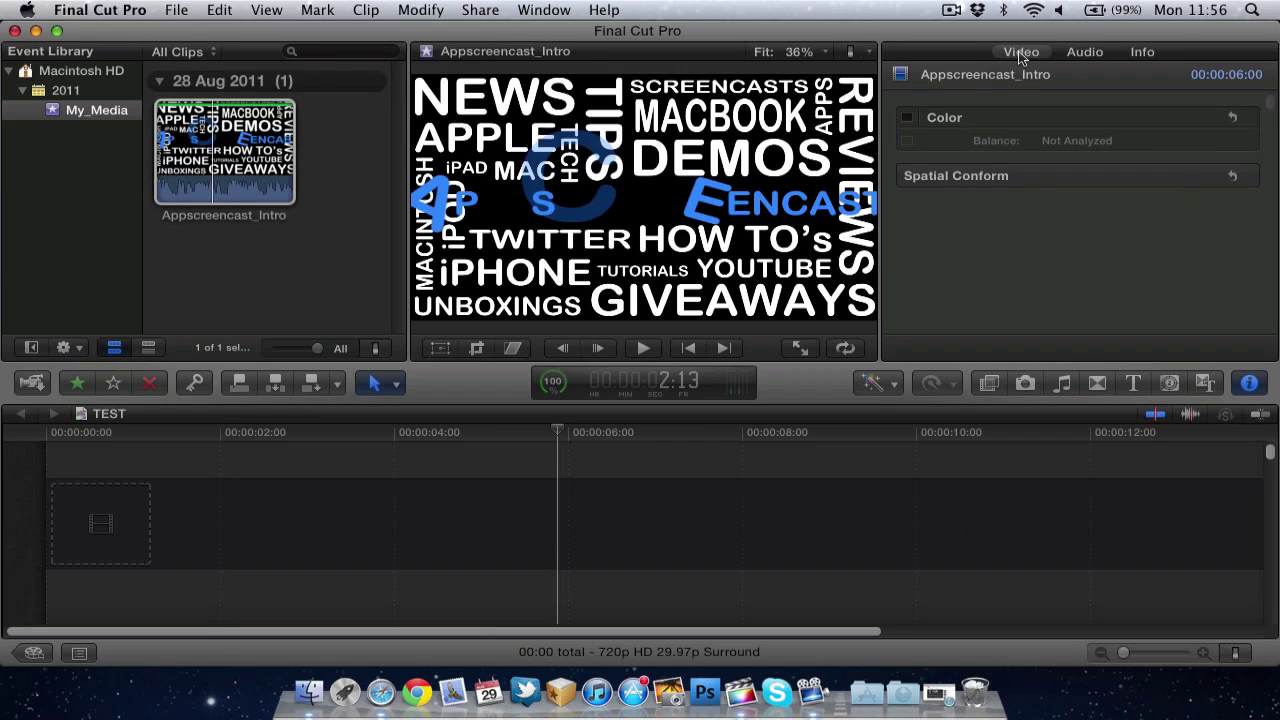
pyautogui.click(1085, 52)
pyautogui.click(1143, 52)
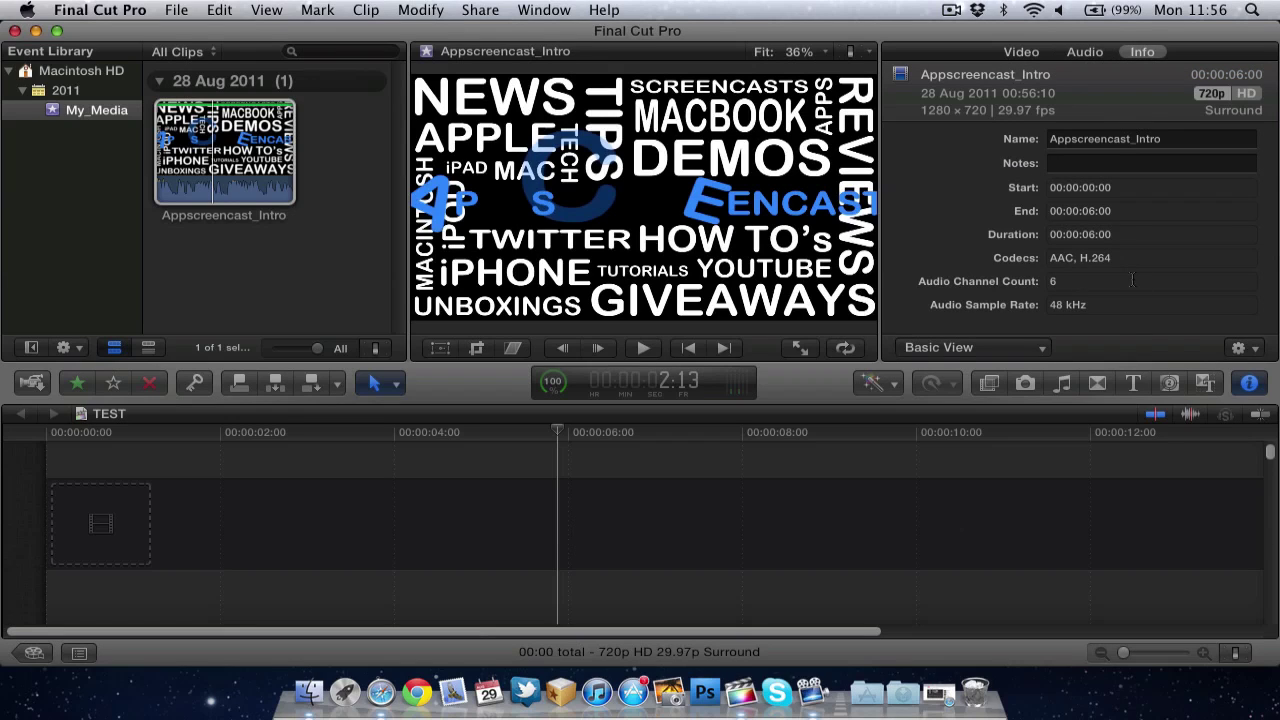
pyautogui.click(1085, 52)
pyautogui.click(1022, 52)
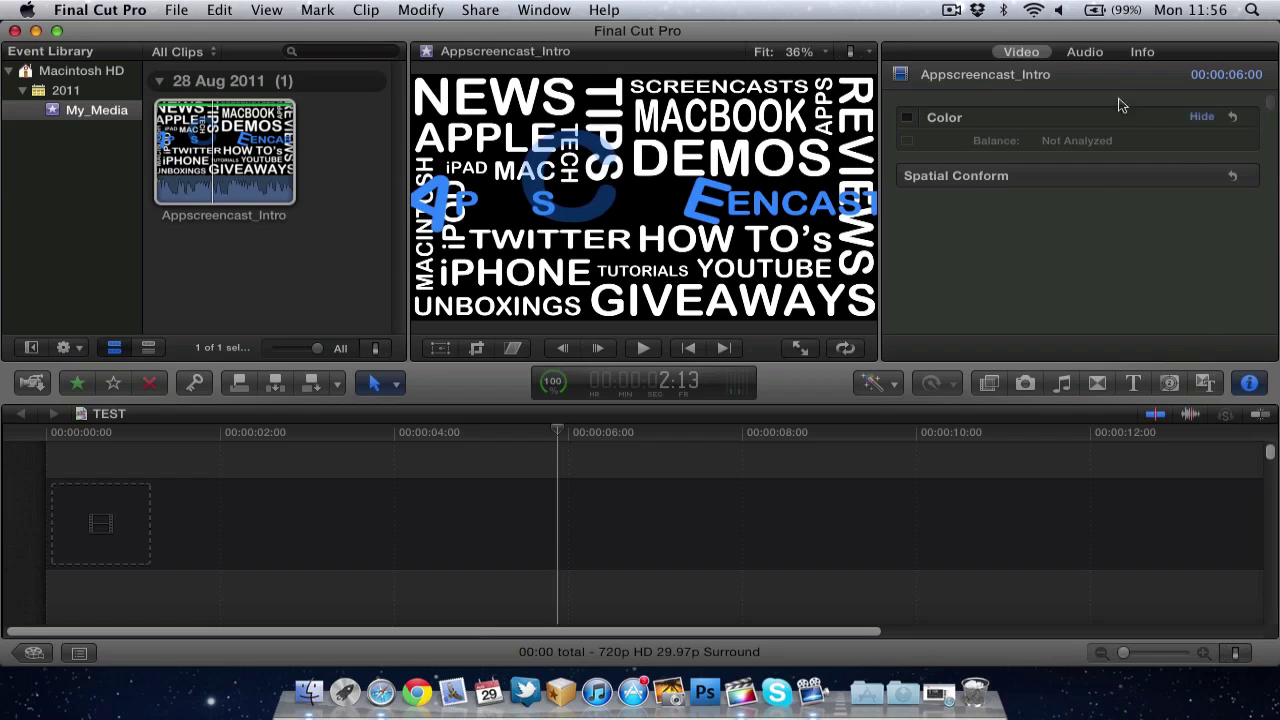
pyautogui.moveTo(1178, 192)
pyautogui.click(1249, 383)
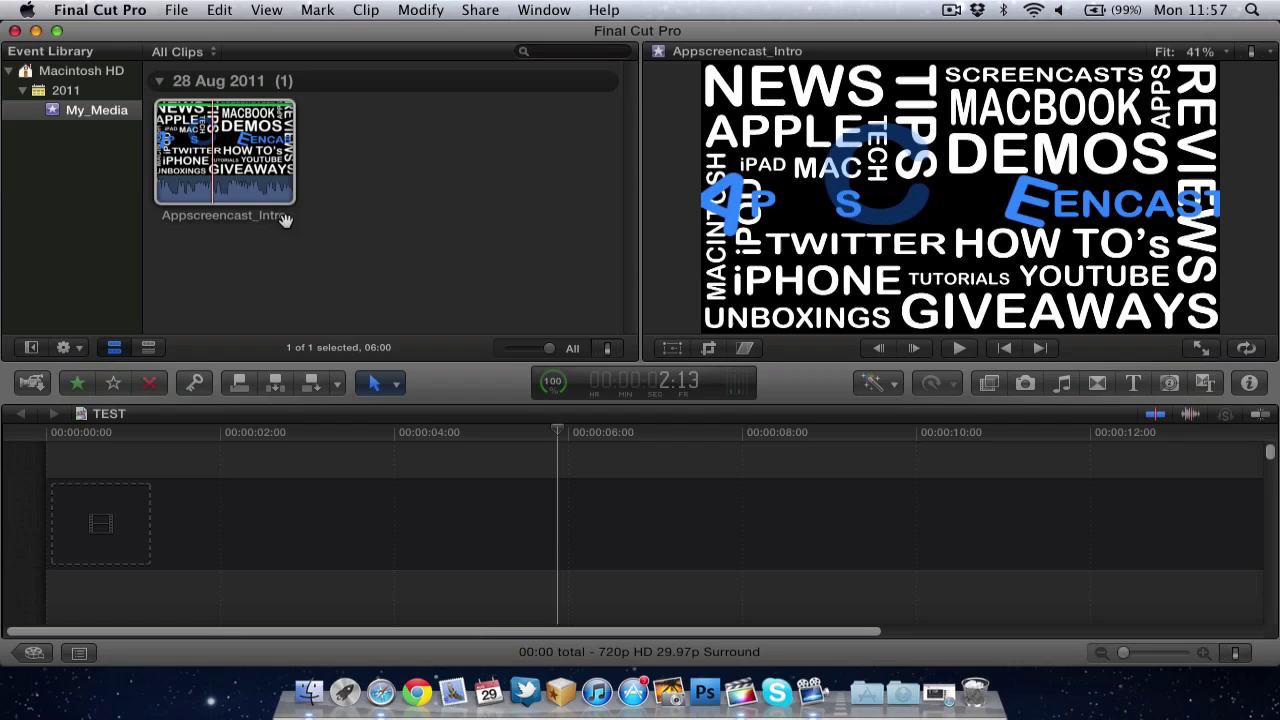
# Add an event named 'Final Cut Basics' and widen the Event Library so its name shows.
pyautogui.rightClick(66, 155)
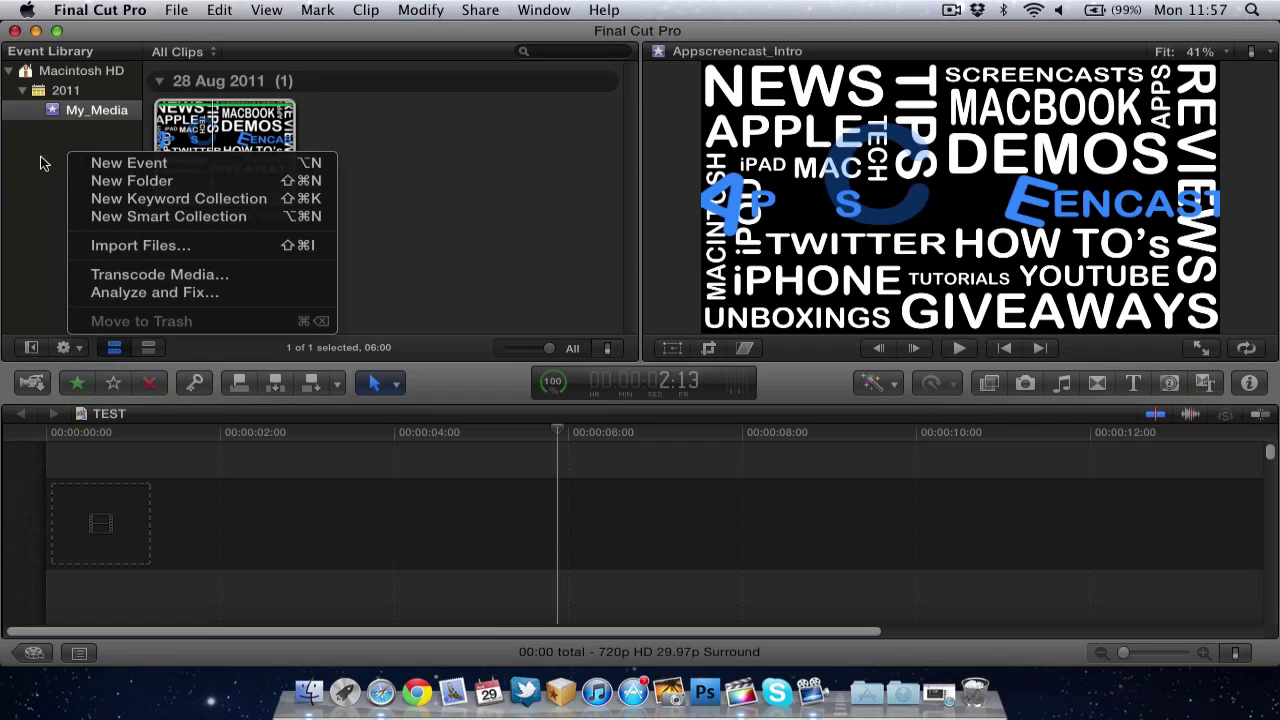
pyautogui.click(16, 152)
pyautogui.rightClick(28, 141)
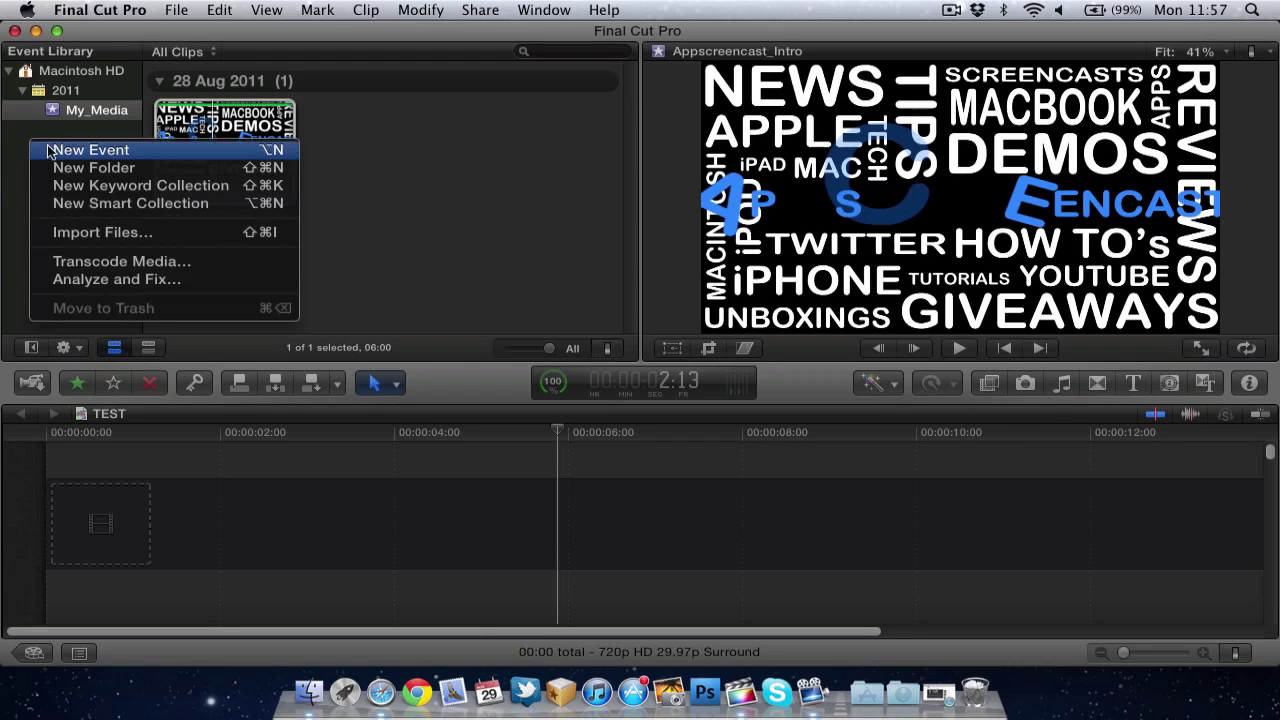
pyautogui.click(60, 150)
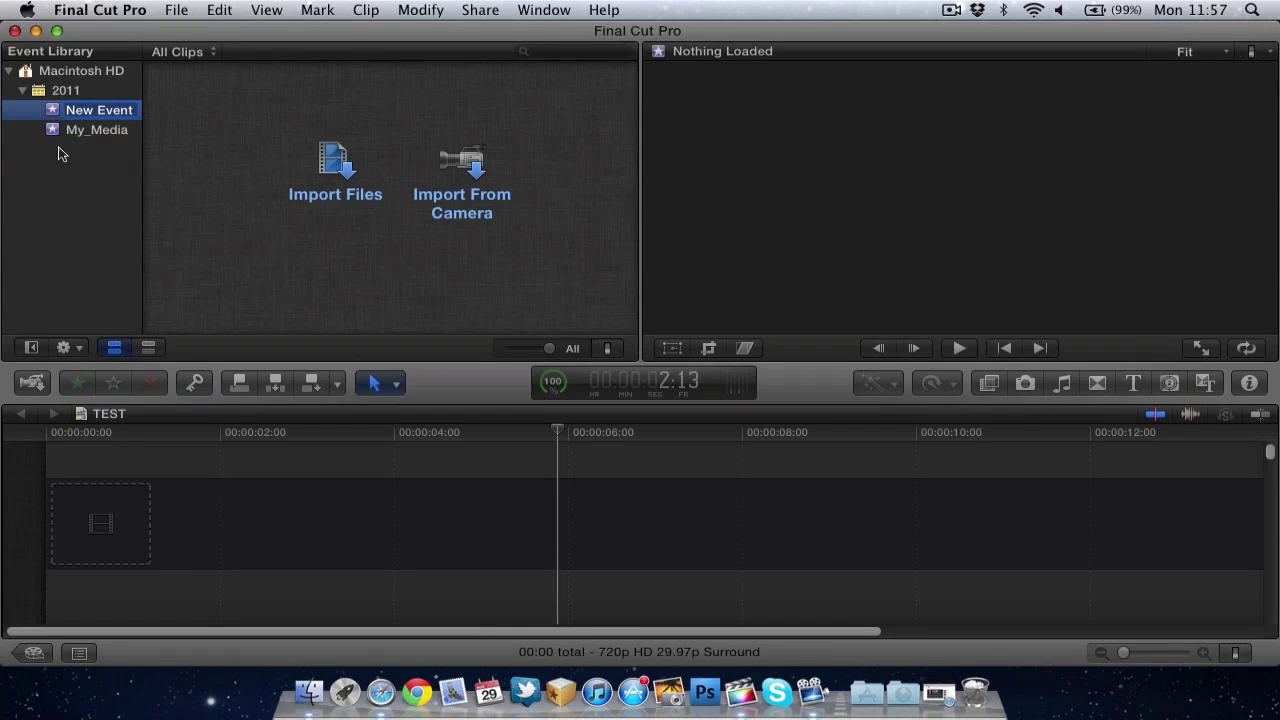
pyautogui.write('Final Cut')
pyautogui.press('super+a')
pyautogui.write('Basi')
pyautogui.press('Return')
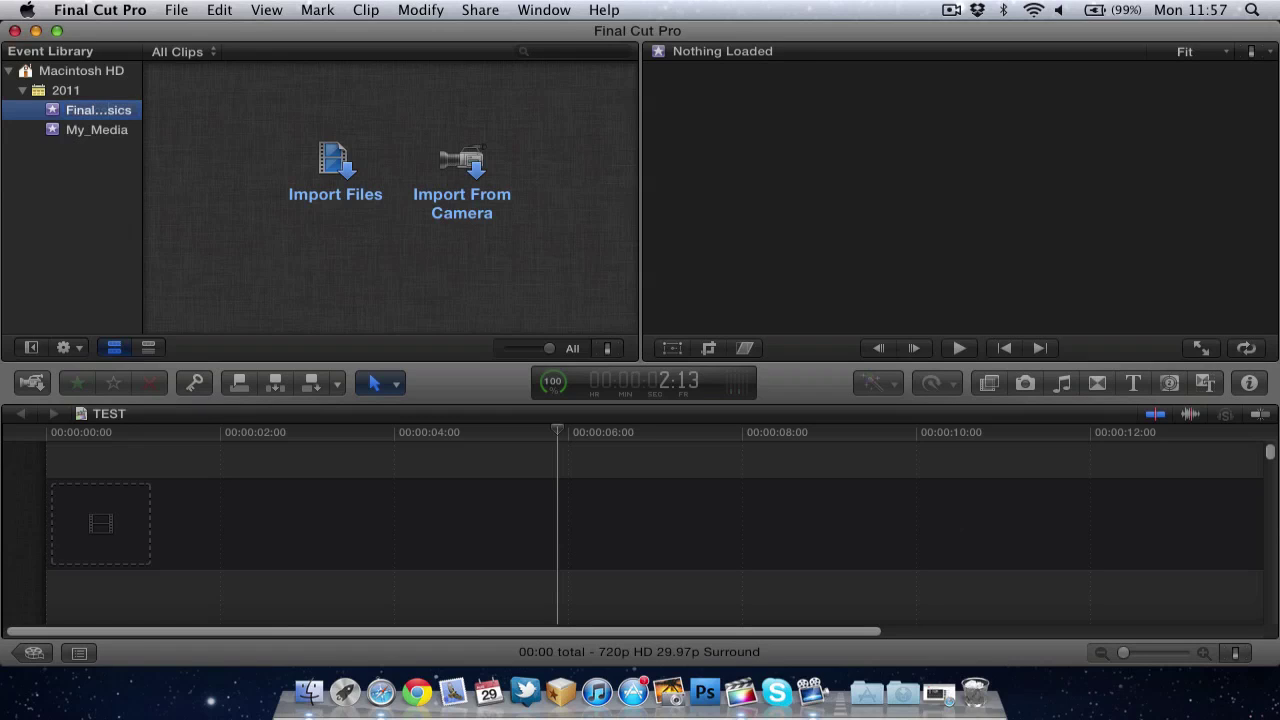
pyautogui.click(142, 54)
pyautogui.moveTo(141, 157)
pyautogui.mouseDown()
pyautogui.moveTo(306, 154)
pyautogui.moveTo(97, 143)
pyautogui.moveTo(174, 151)
pyautogui.moveTo(123, 153)
pyautogui.mouseUp()
# Open Camera Import, try selecting clips, then clear the selection and choose Import All.
pyautogui.click(463, 162)
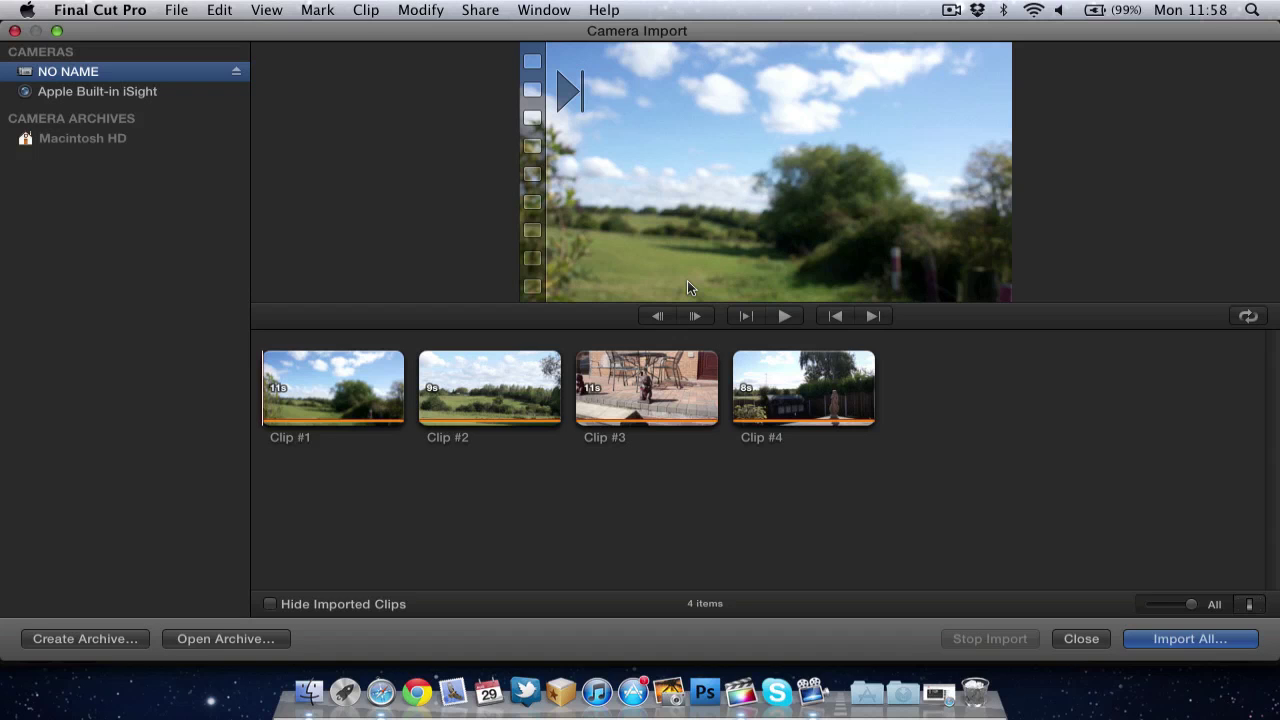
pyautogui.click(345, 378)
pyautogui.keyDown('super'); pyautogui.click(479, 372); pyautogui.keyUp('super')
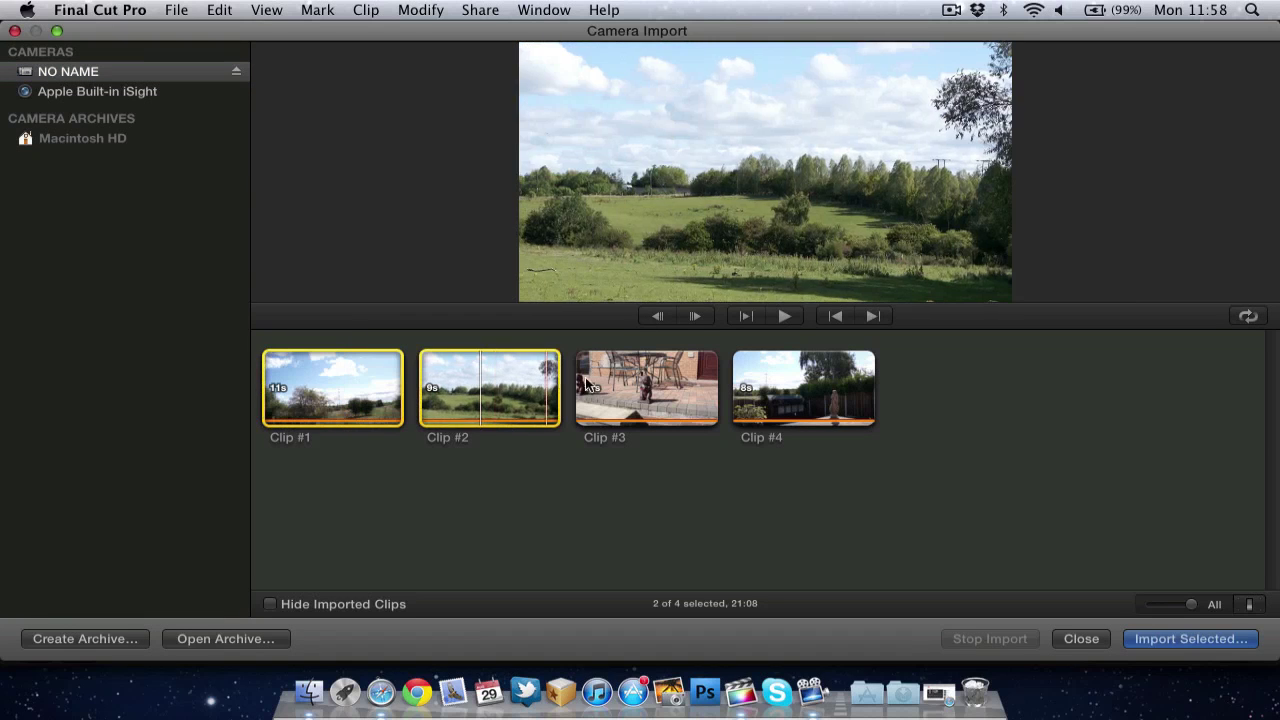
pyautogui.keyDown('super'); pyautogui.click(660, 376); pyautogui.keyUp('super')
pyautogui.keyDown('super'); pyautogui.click(800, 385); pyautogui.keyUp('super')
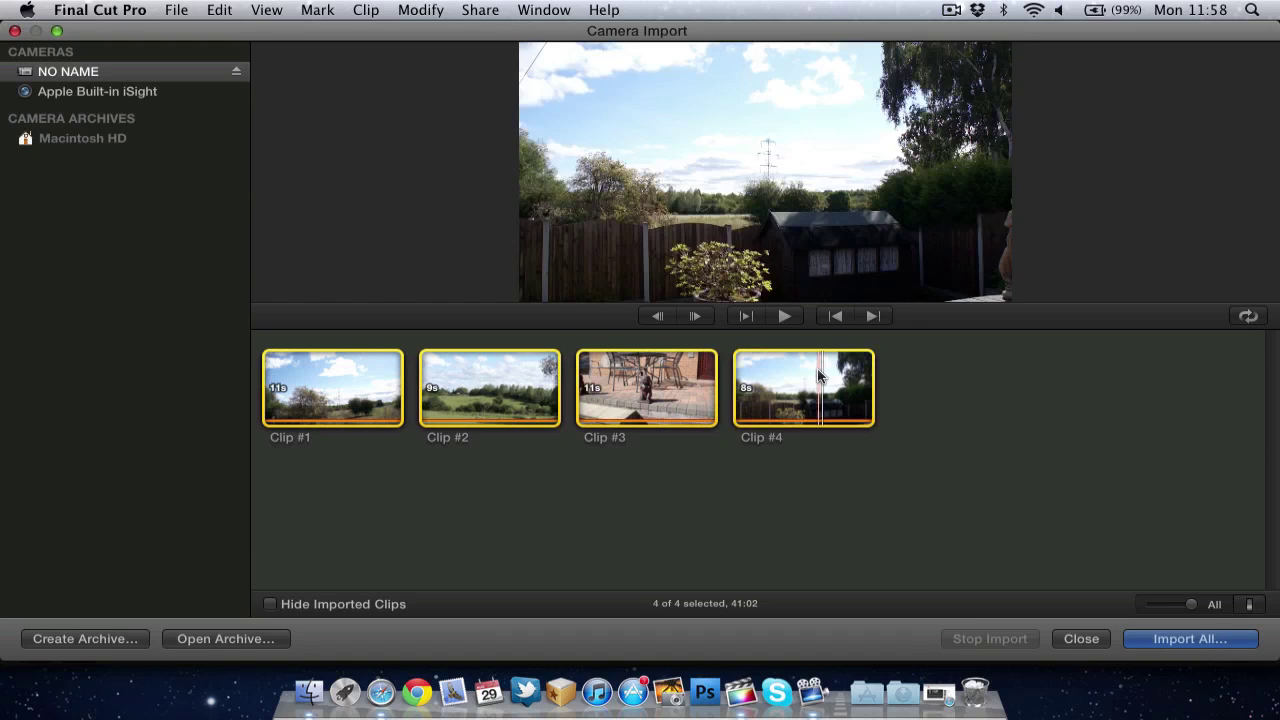
pyautogui.click(614, 543)
pyautogui.click(342, 402)
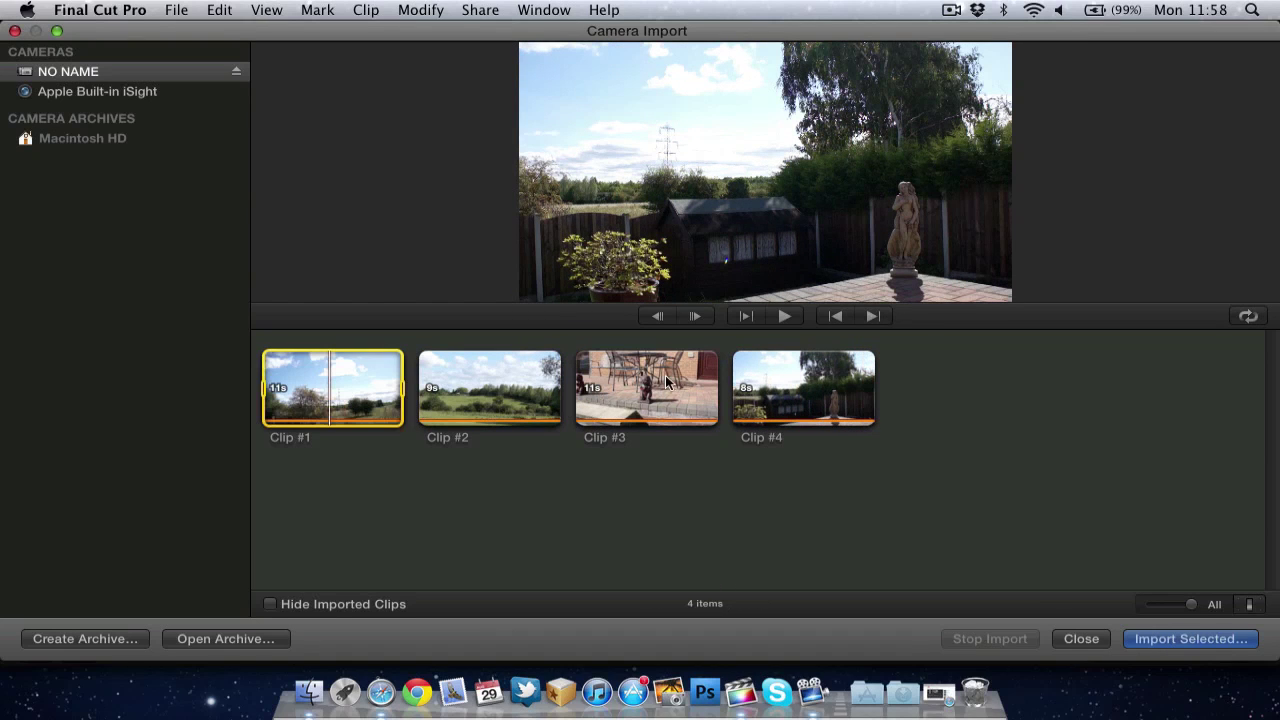
pyautogui.keyDown('super'); pyautogui.click(668, 380); pyautogui.keyUp('super')
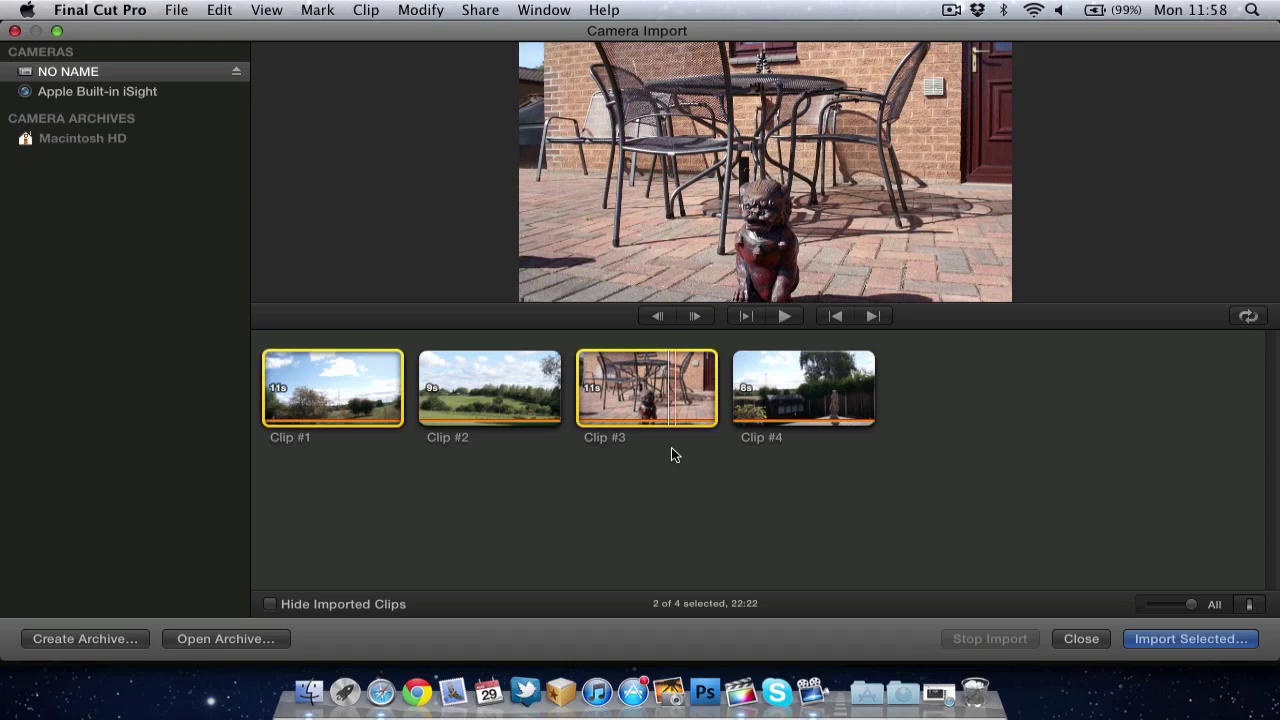
pyautogui.click(671, 447)
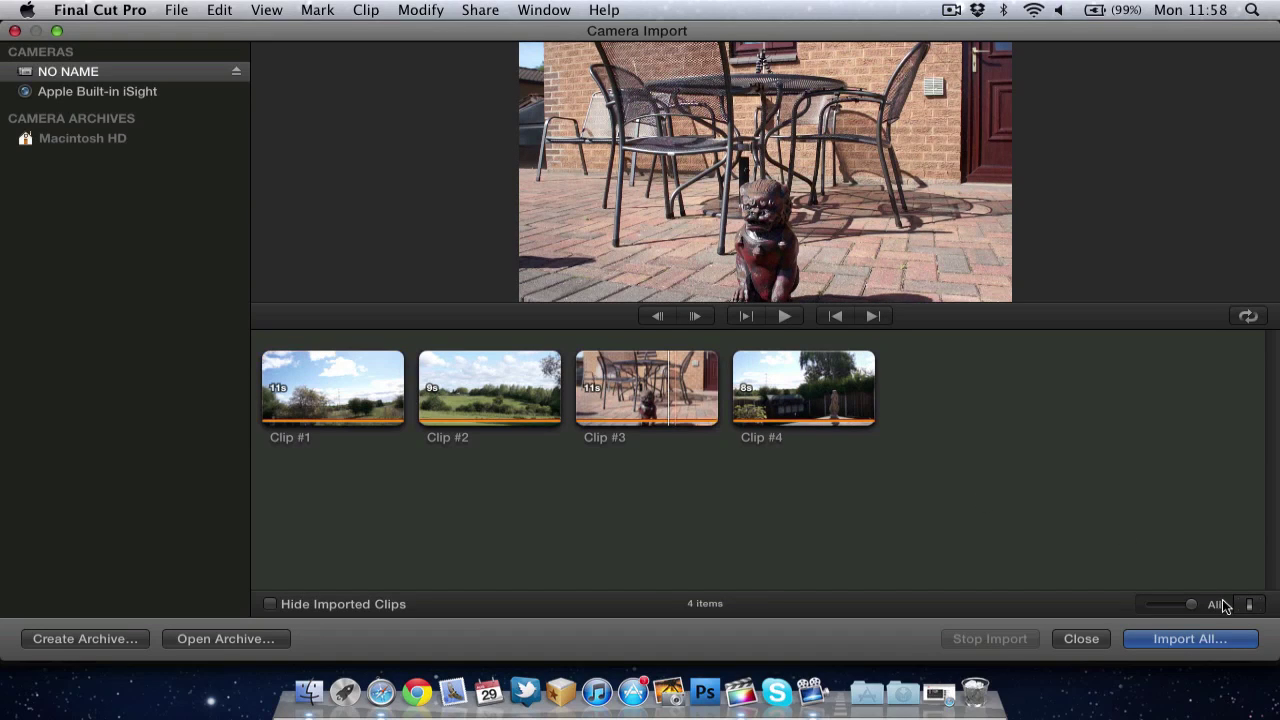
pyautogui.click(1203, 638)
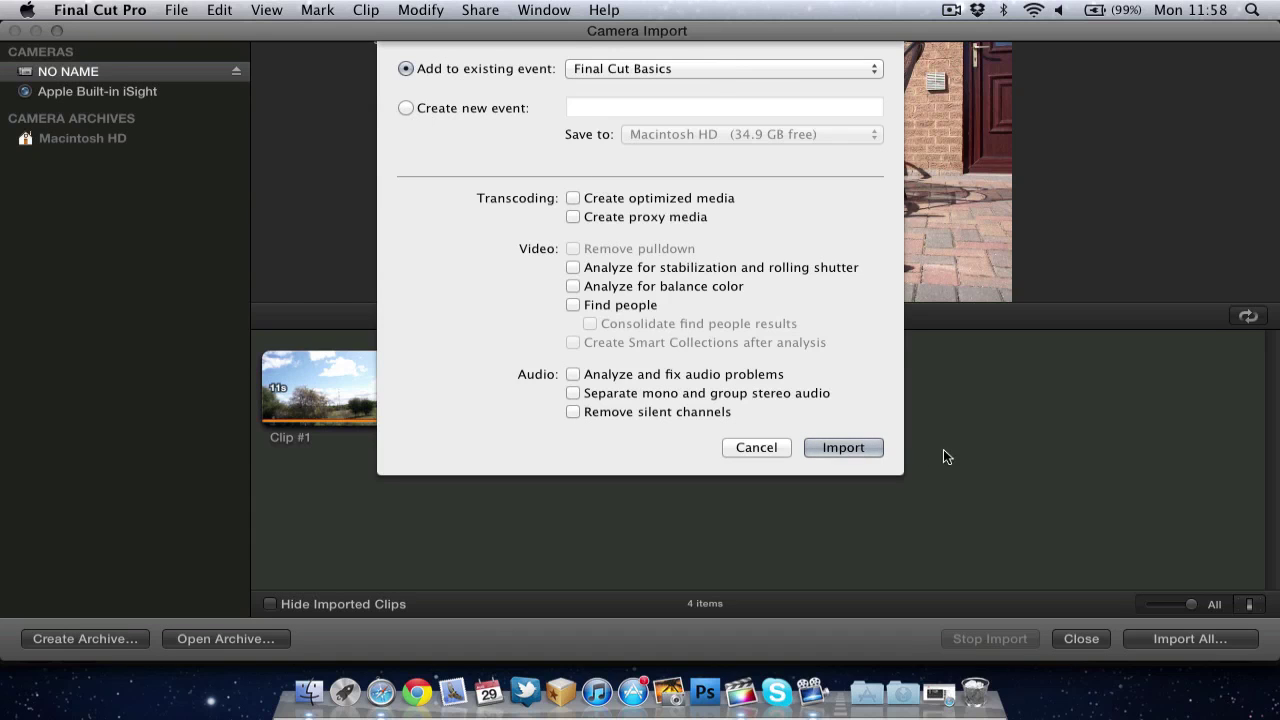
# Import the four clips into Final Cut Basics, preview Clips #2–#4, then close Camera Import.
pyautogui.click(840, 447)
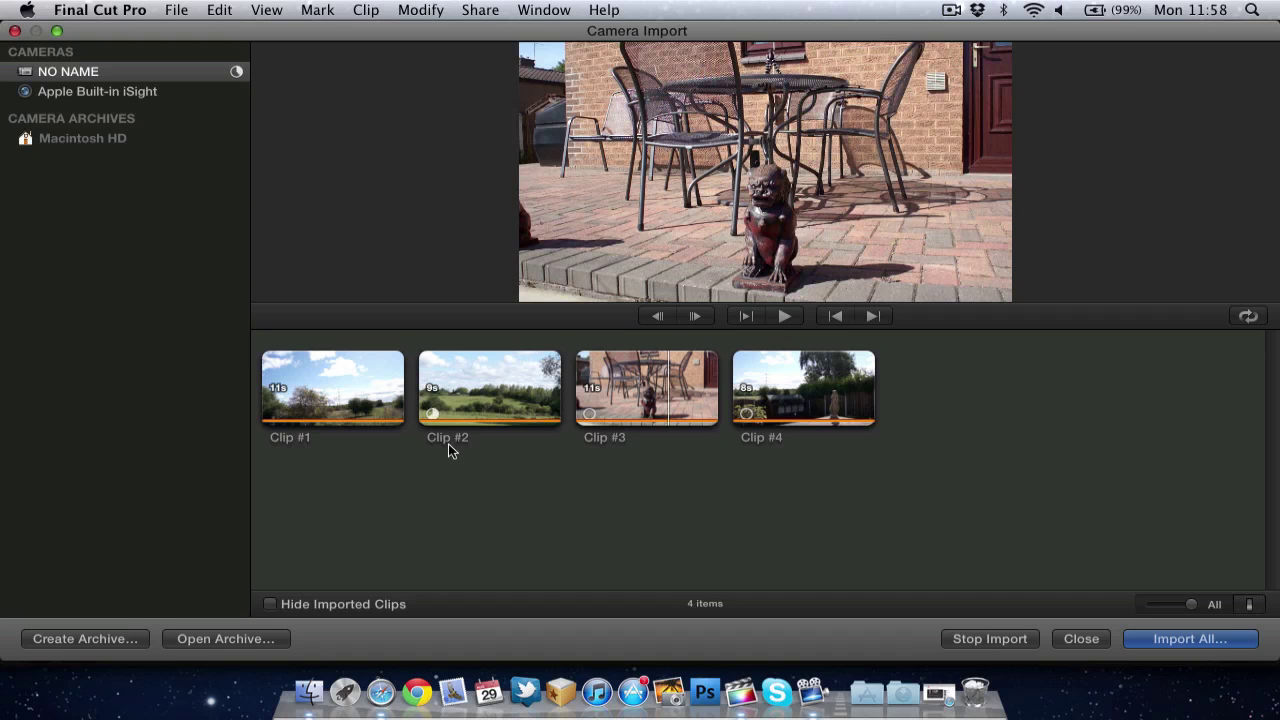
pyautogui.click(433, 418)
pyautogui.click(591, 422)
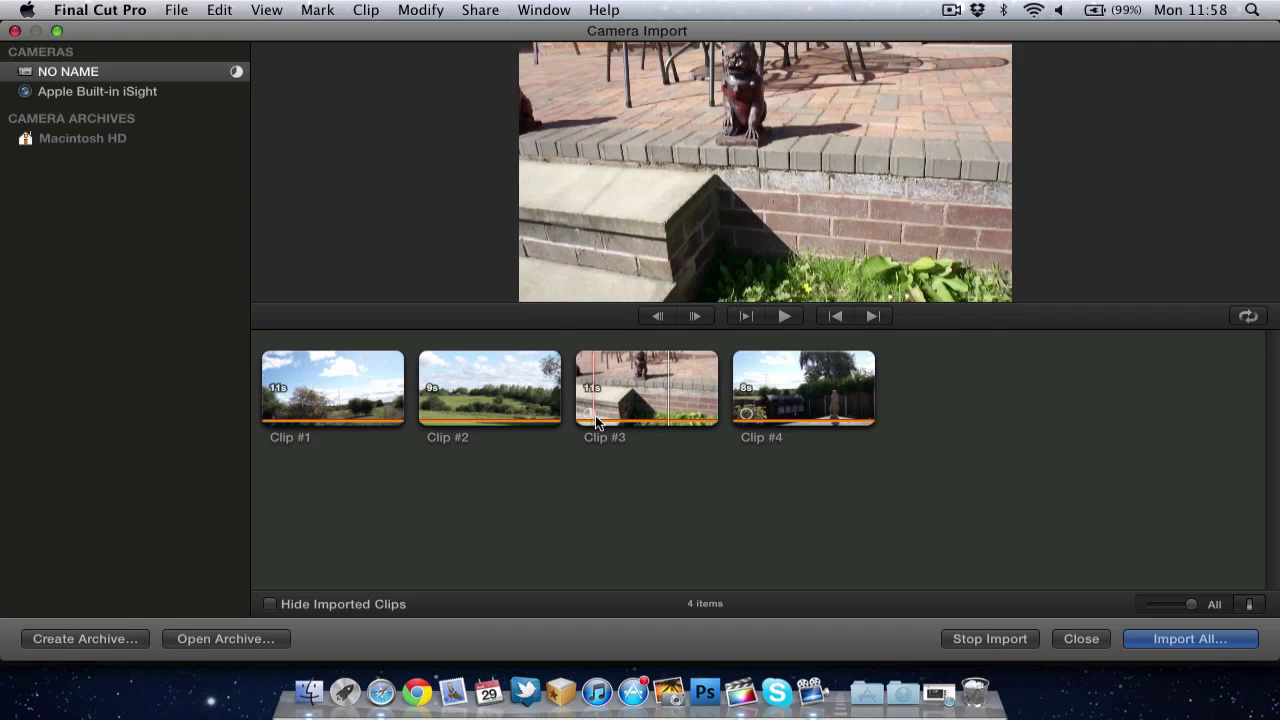
pyautogui.click(744, 422)
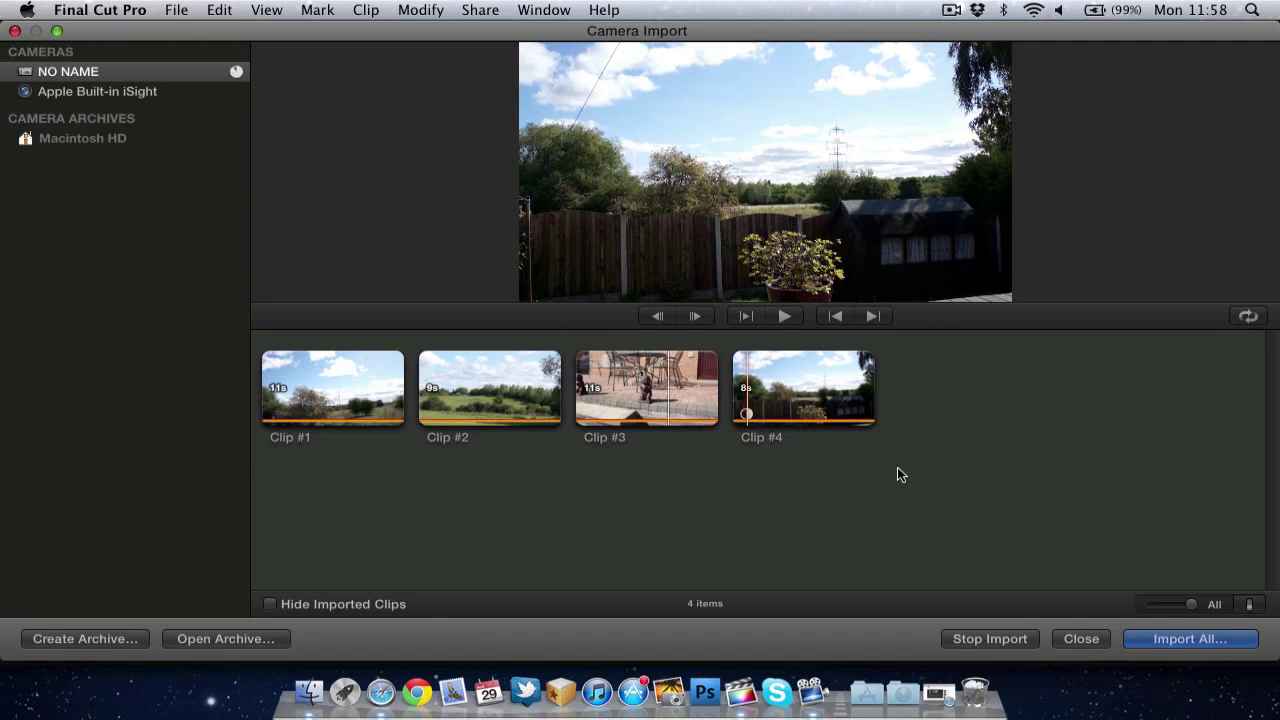
pyautogui.click(15, 31)
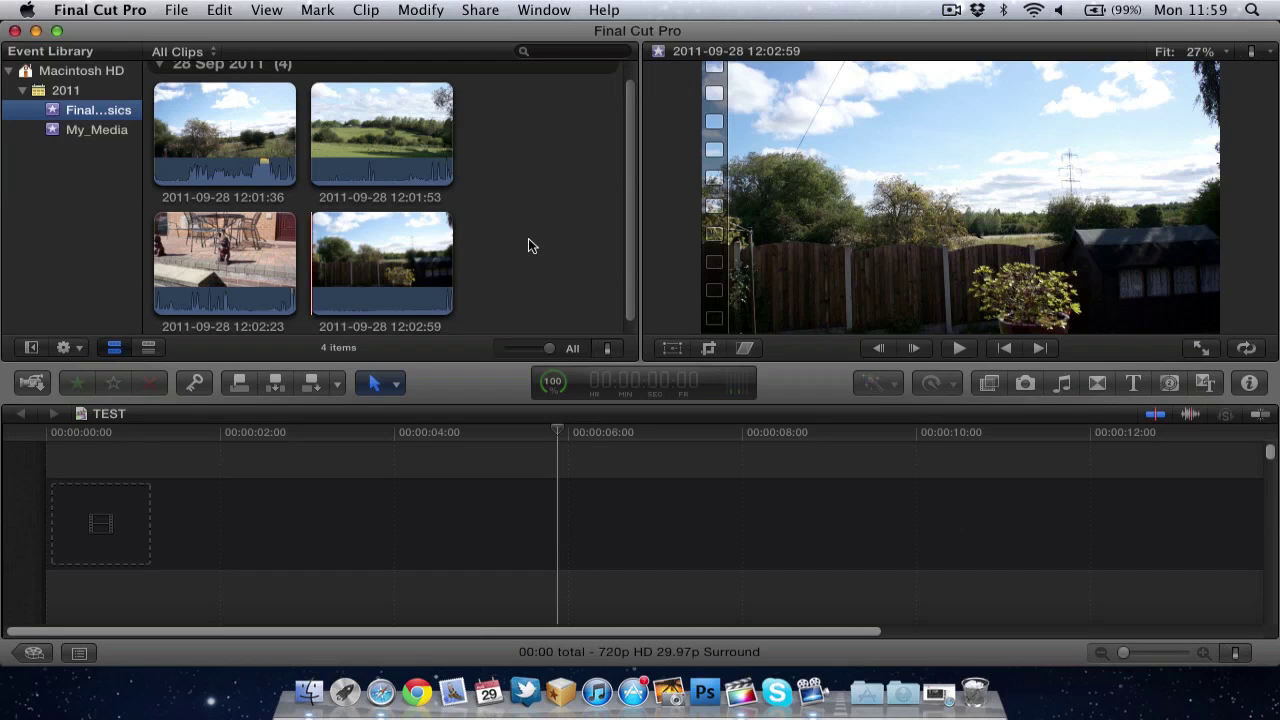
pyautogui.click(215, 116)
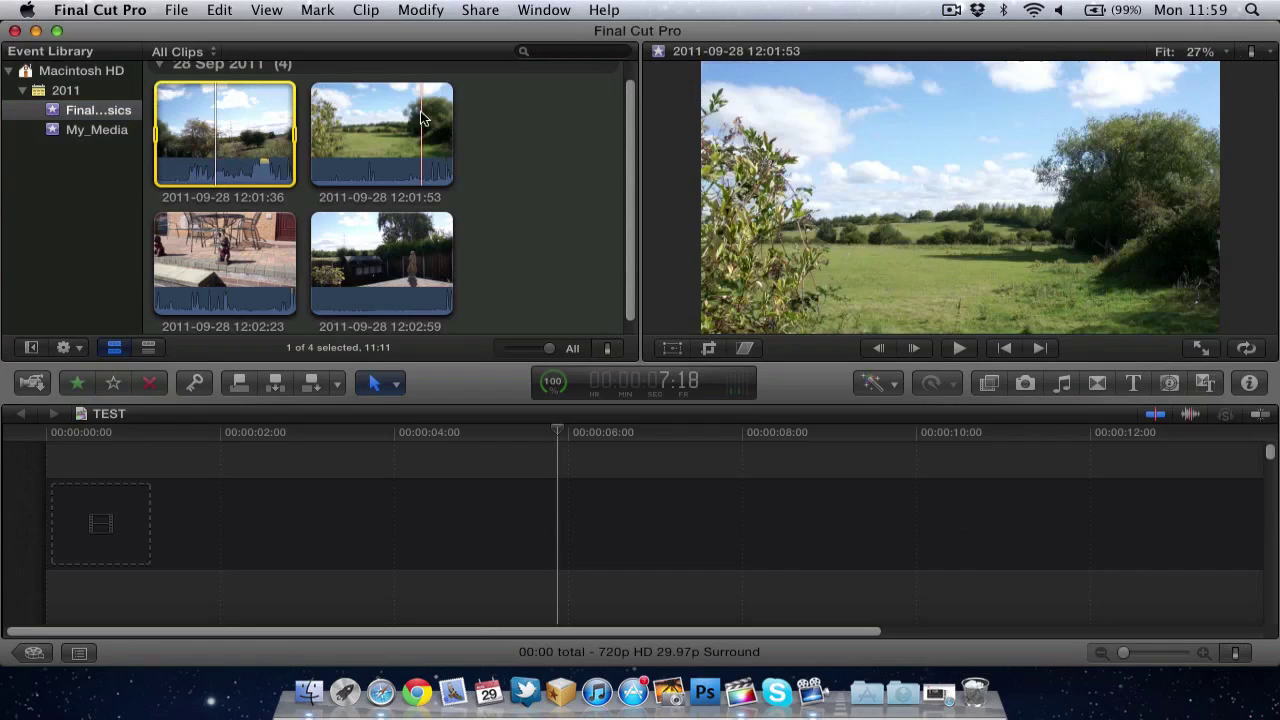
# Create a project named 'Basic Video' from the Project Library.
pyautogui.click(33, 653)
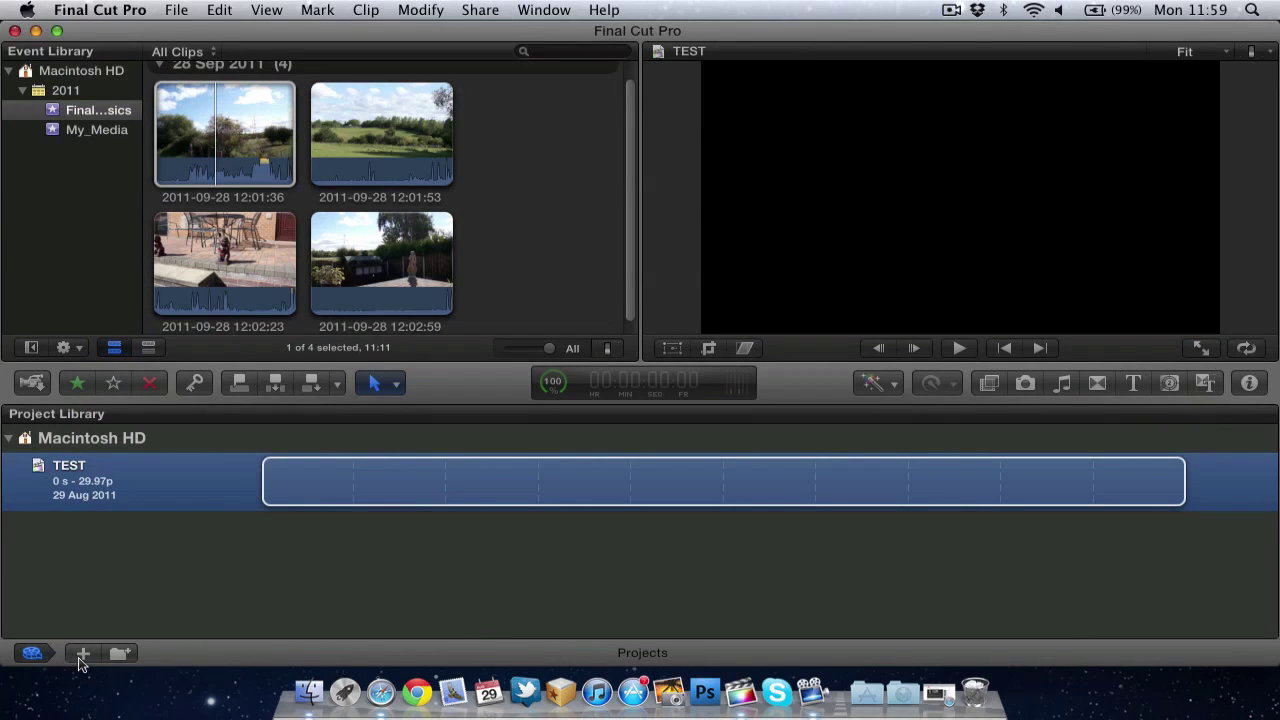
pyautogui.click(83, 655)
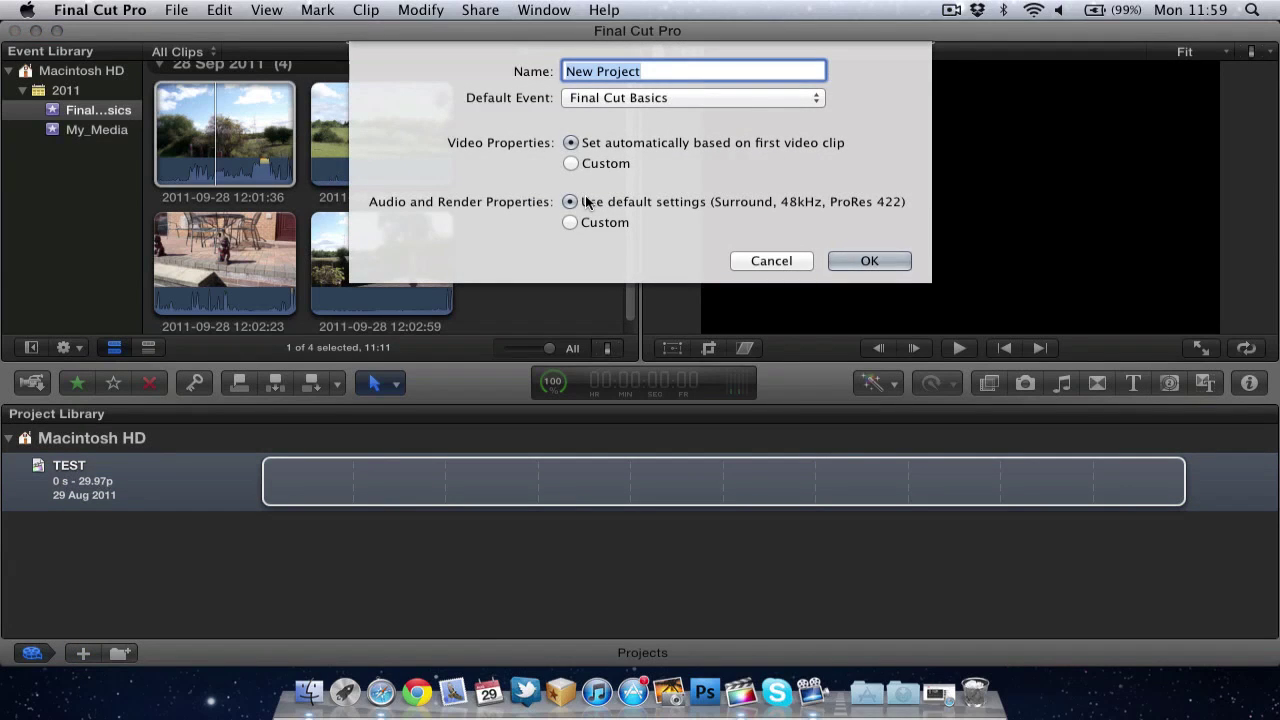
pyautogui.write('Basi')
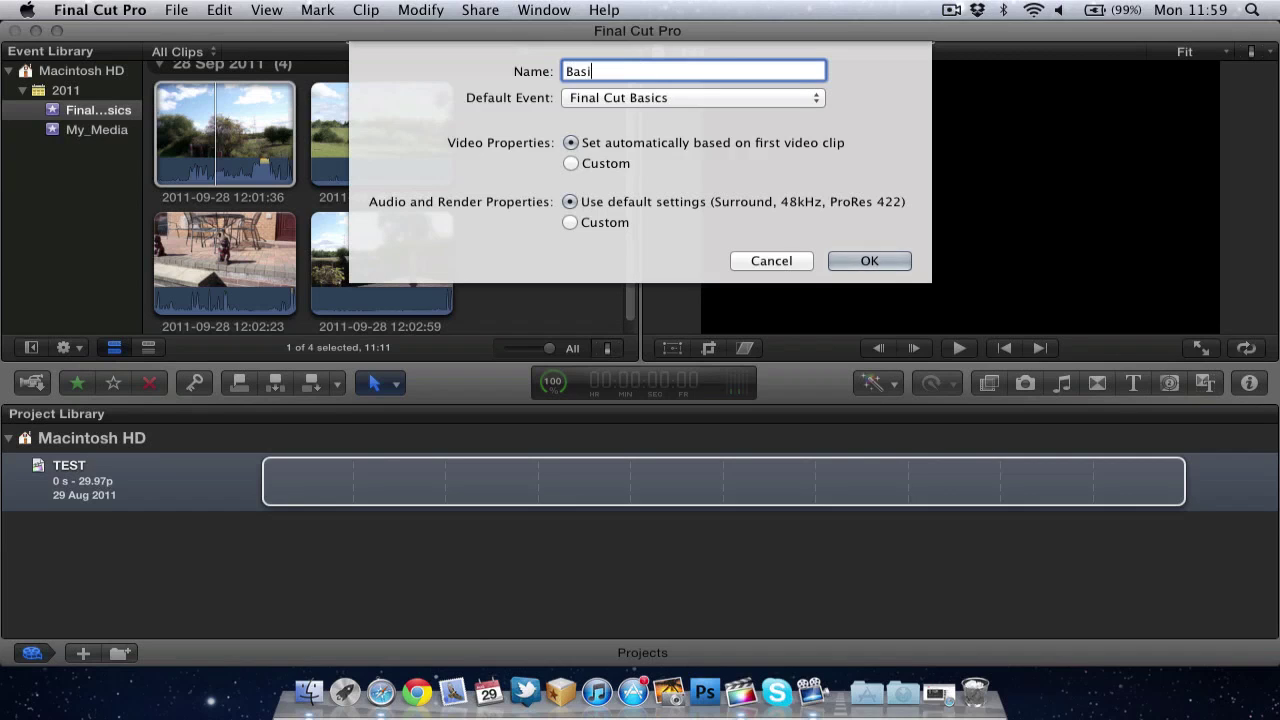
pyautogui.write('c Video')
pyautogui.press('Return')
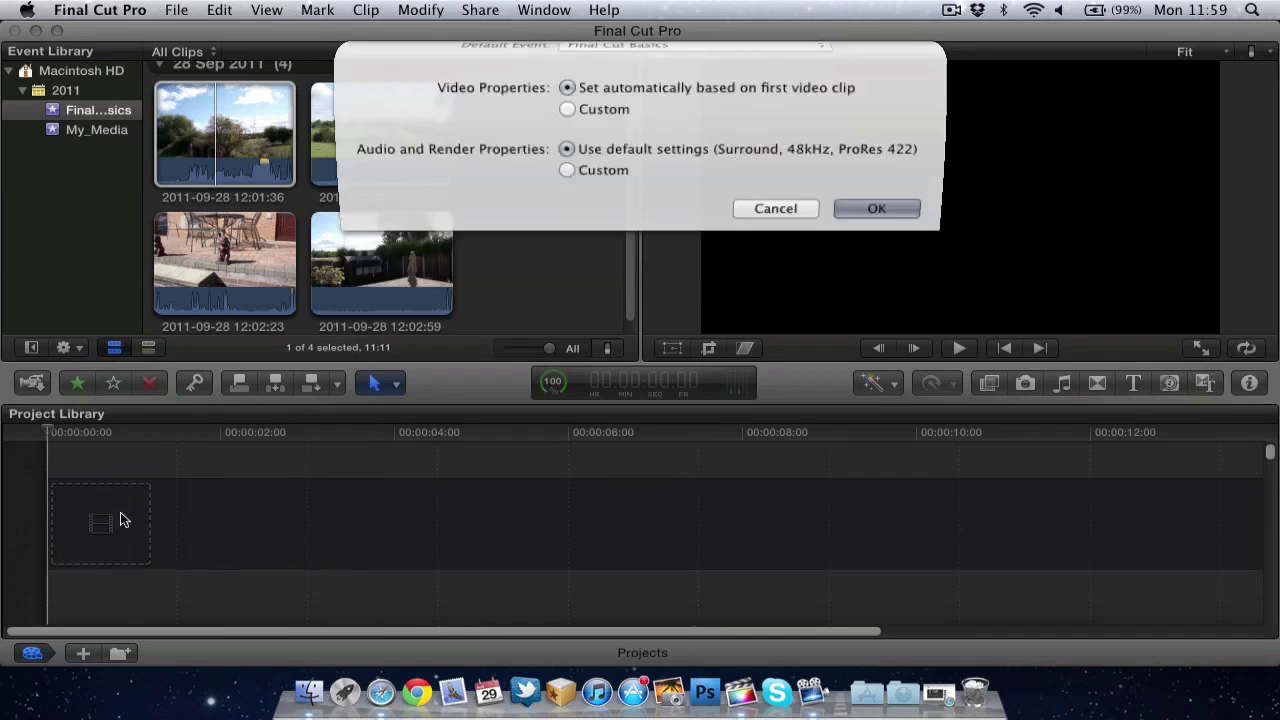